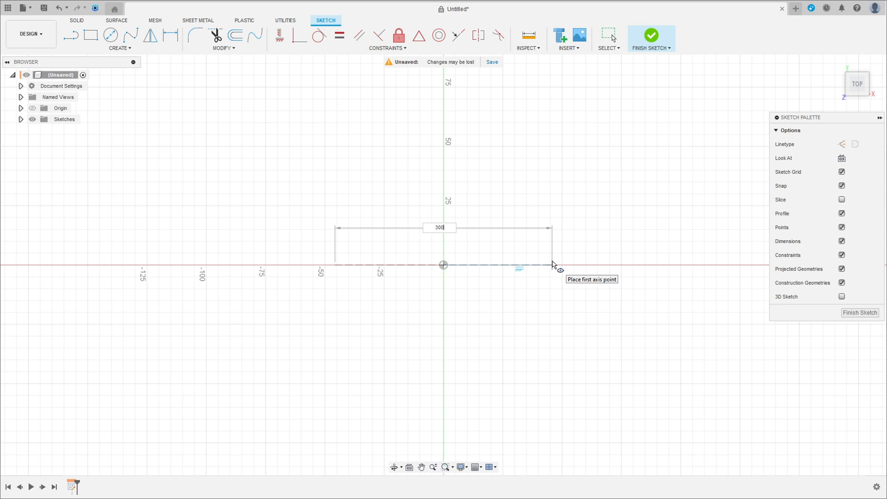
# Step: Draw an ellipse centred on the origin, 300 mm along the horizontal axis and 200 mm along the vertical axis
pyautogui.press('Tab')
pyautogui.click(557, 263)
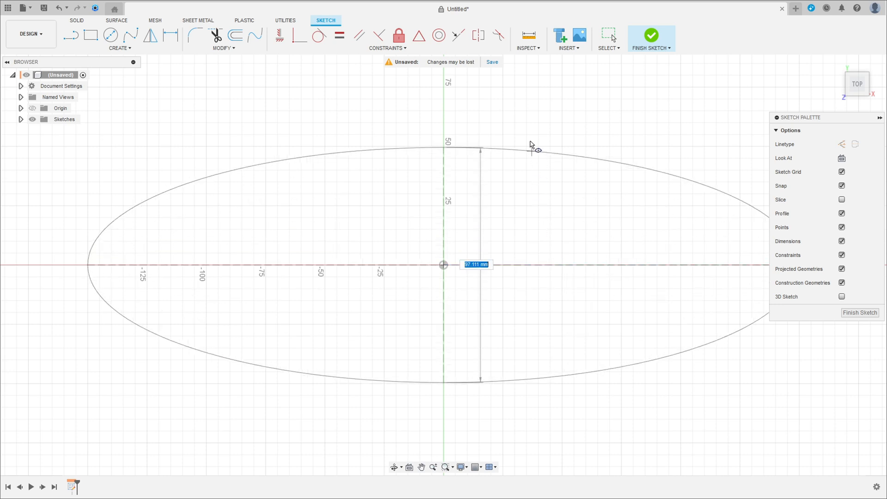
pyautogui.write('200')
pyautogui.press('Tab')
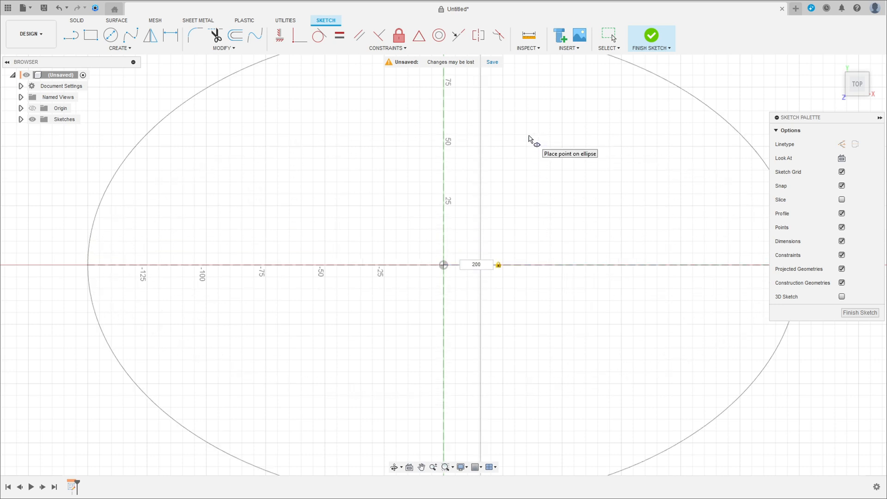
pyautogui.click(529, 135)
# Step: Move the ellipse's 300 mm and 200 mm dimensions outside the outline and finish the sketch
pyautogui.scroll(-4, 501, 260)
pyautogui.moveTo(505, 288); pyautogui.dragTo(404, 272, button='middle')
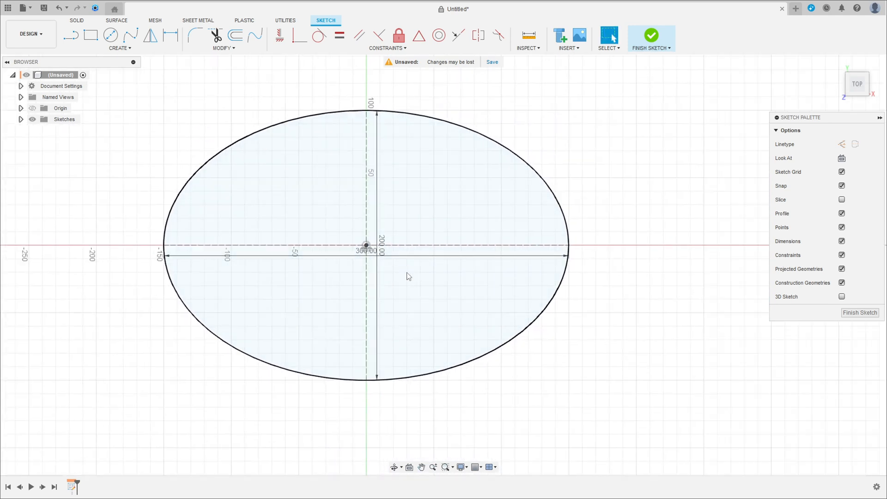
pyautogui.moveTo(368, 250); pyautogui.dragTo(378, 443)
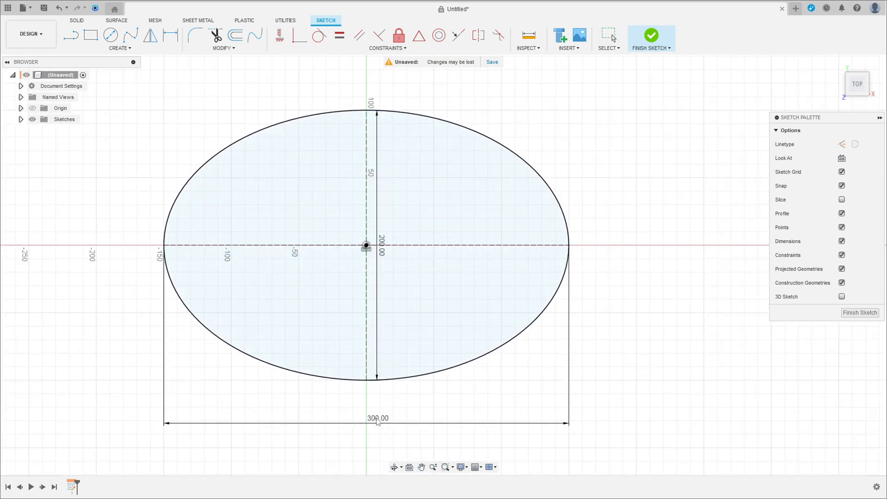
pyautogui.moveTo(378, 307); pyautogui.dragTo(634, 231)
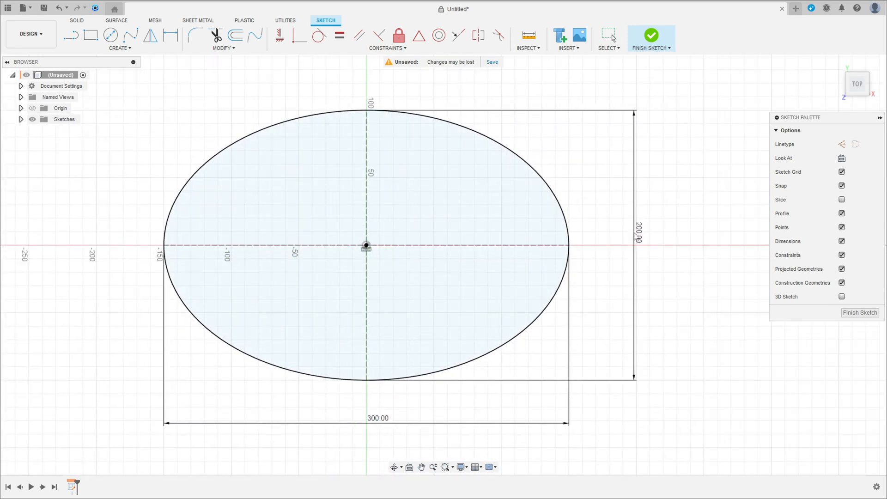
pyautogui.click(653, 37)
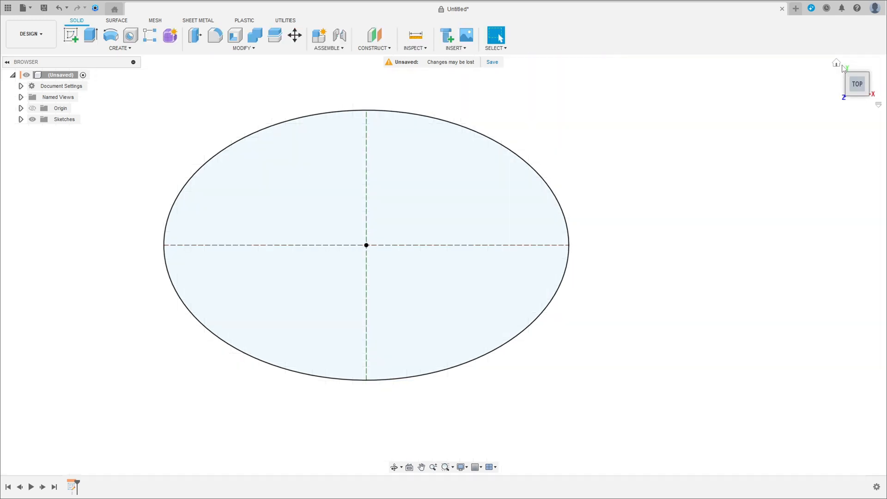
# Step: Extrude the ellipse profile -175 mm with a taper angle of -10 degrees as a new body
pyautogui.click(837, 63)
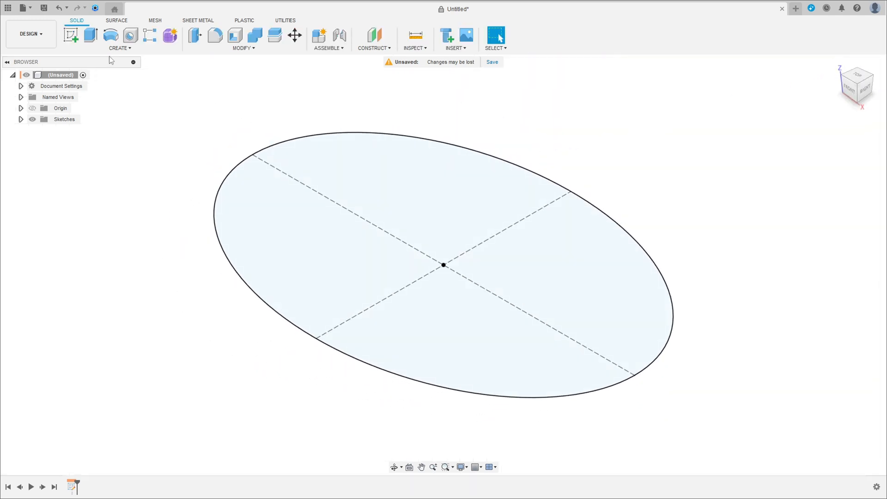
pyautogui.click(97, 36)
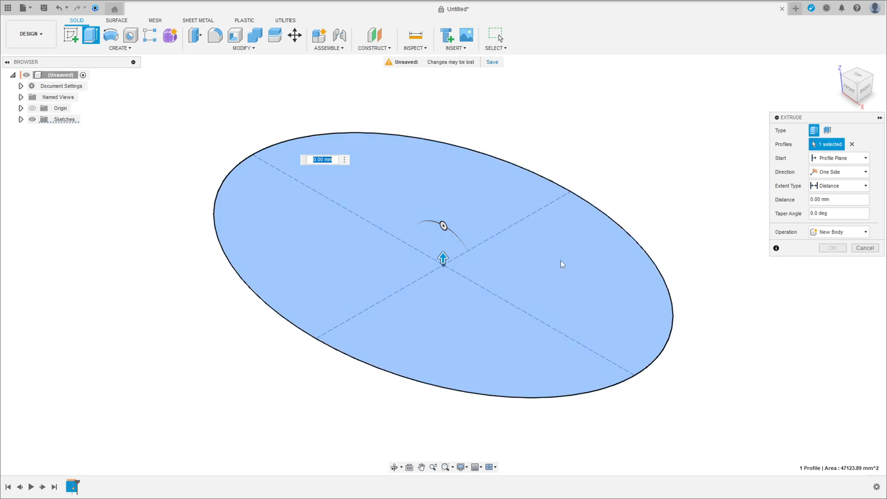
pyautogui.moveTo(831, 200); pyautogui.dragTo(785, 201)
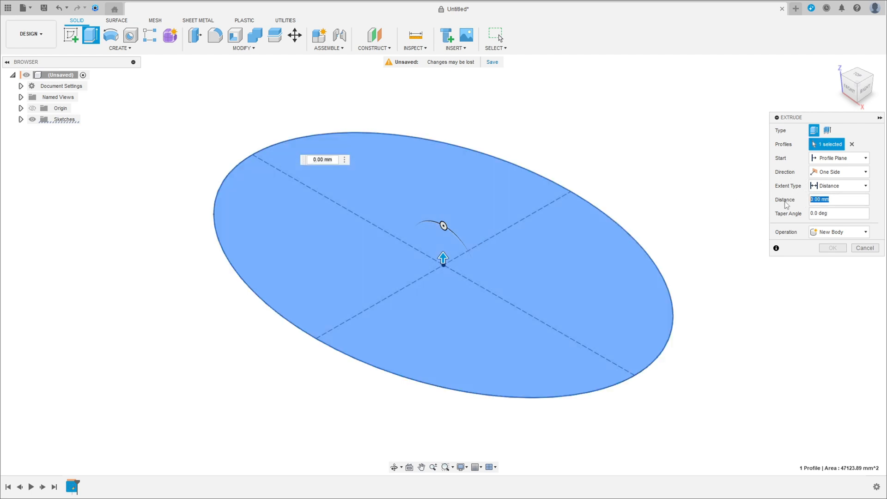
pyautogui.write('-175')
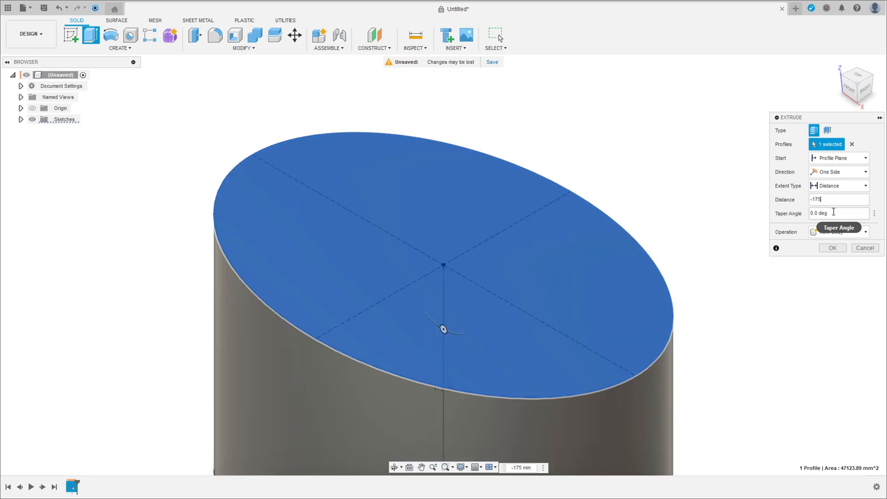
pyautogui.press('Tab')
pyautogui.write('-10')
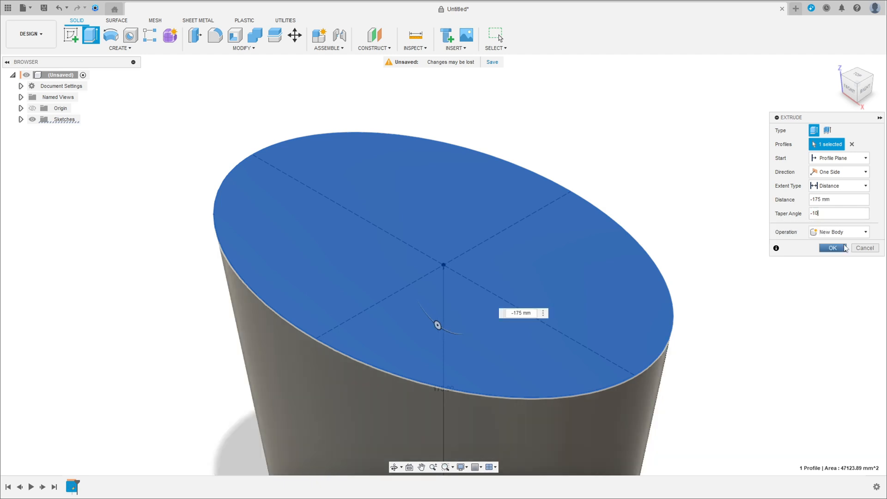
pyautogui.scroll(-4, 565, 174)
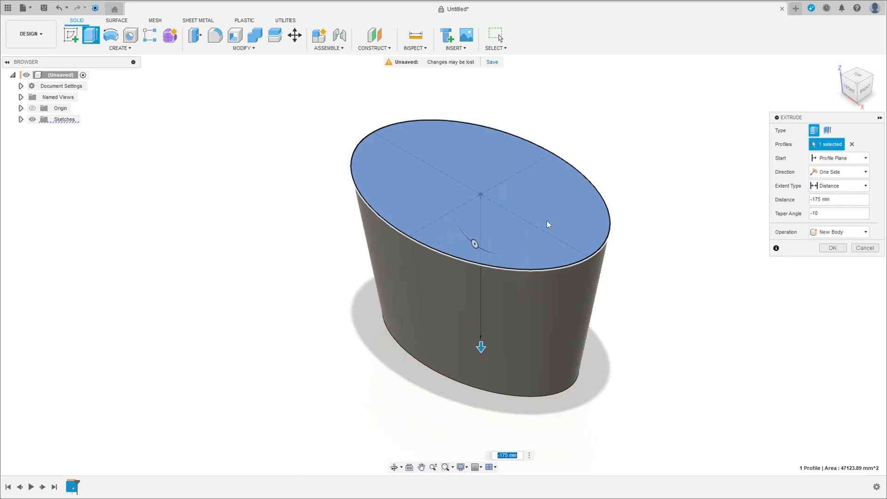
pyautogui.click(831, 249)
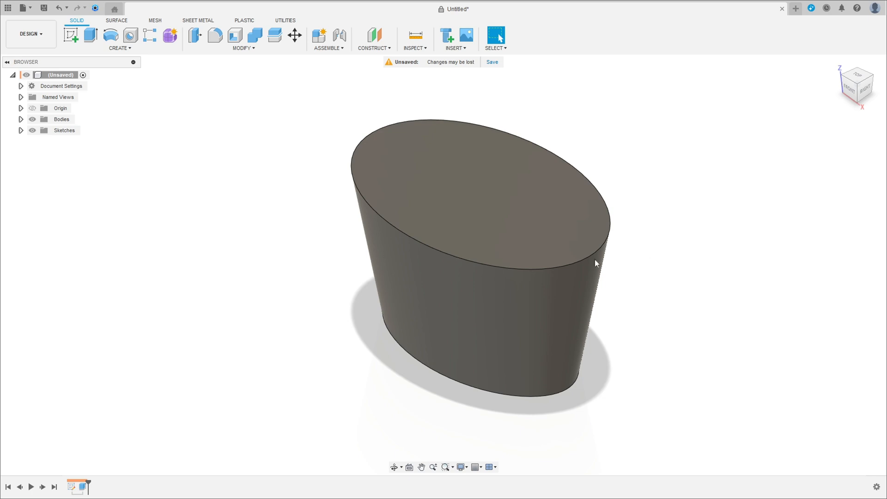
# Step: Start a sketch on the front (XZ) origin plane and project the body's top elliptical face into it
pyautogui.click(71, 35)
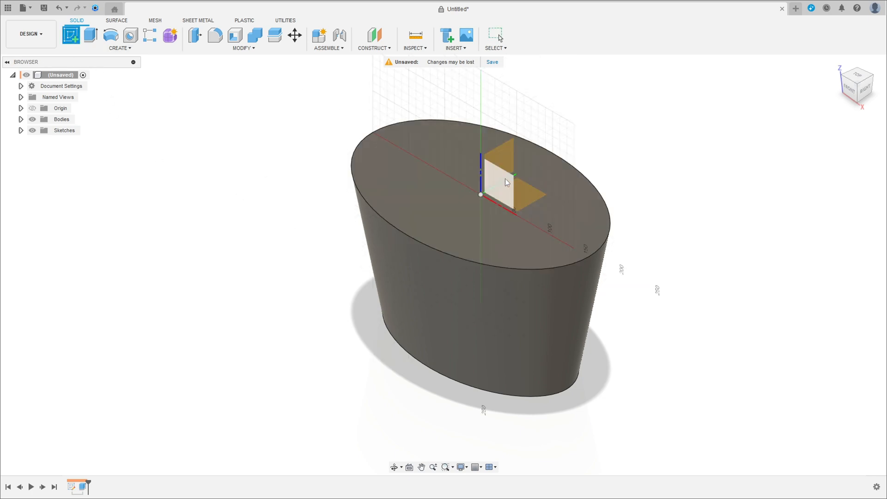
pyautogui.click(507, 182)
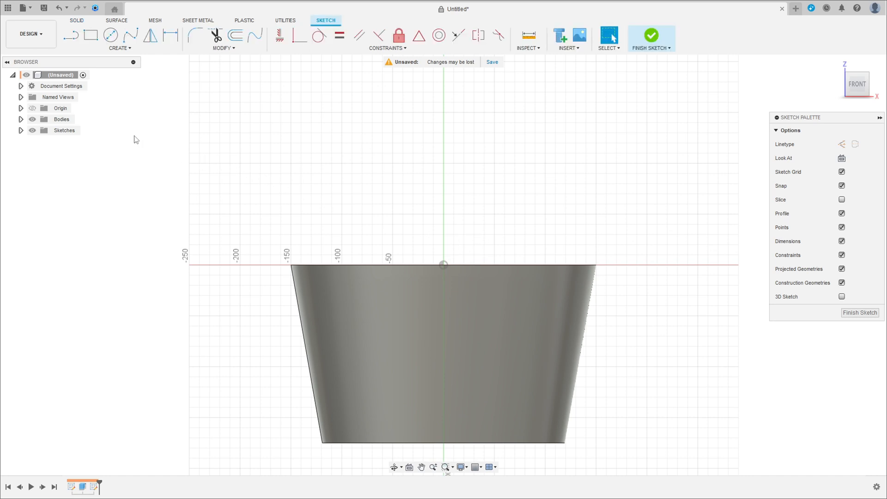
pyautogui.click(119, 48)
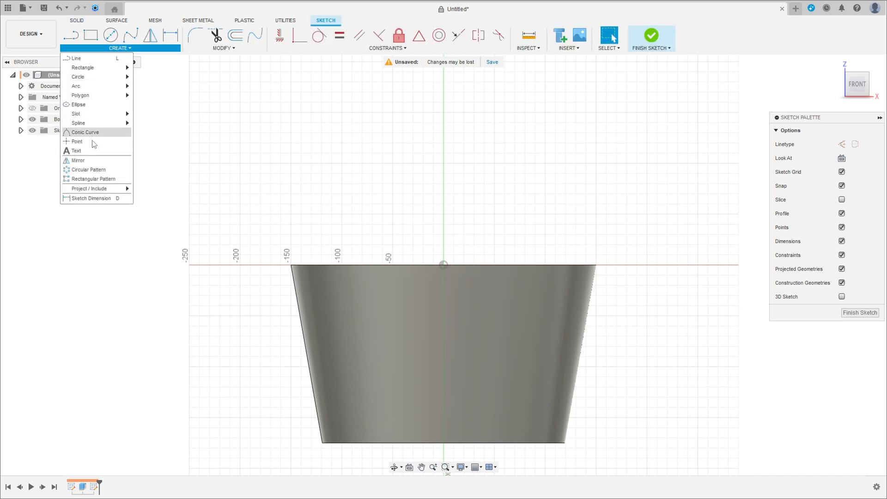
pyautogui.moveTo(105, 190)
pyautogui.click(149, 189)
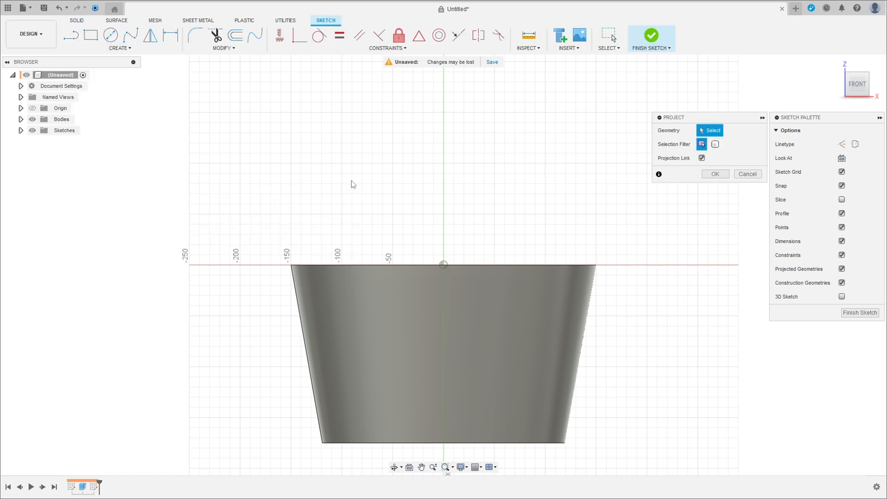
pyautogui.keyDown('shift'); pyautogui.moveTo(549, 168); pyautogui.dragTo(437, 234, button='middle'); pyautogui.keyUp('shift')
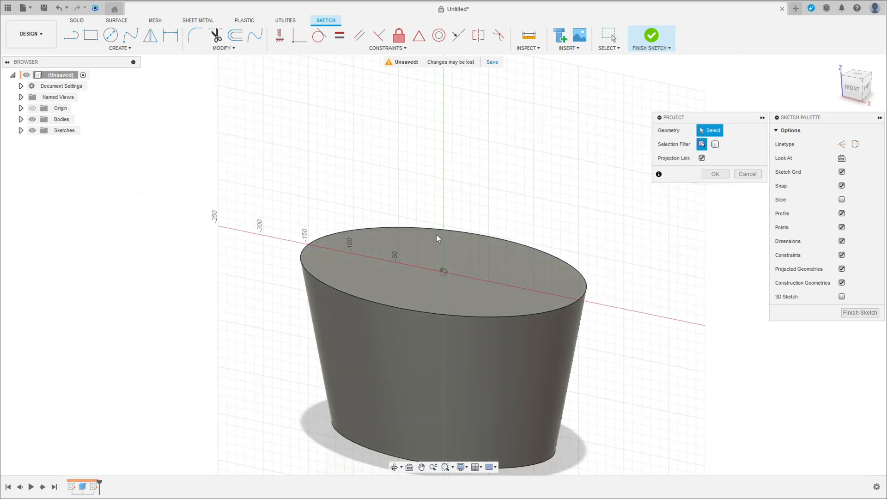
pyautogui.click(409, 268)
pyautogui.click(715, 174)
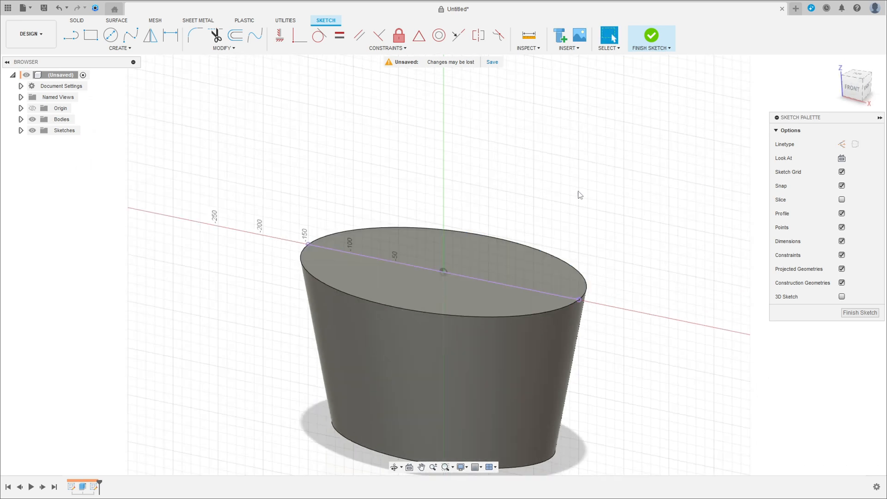
# Step: Hide the bodies and draw a 15 mm vertical construction line straight down from the origin
pyautogui.click(32, 119)
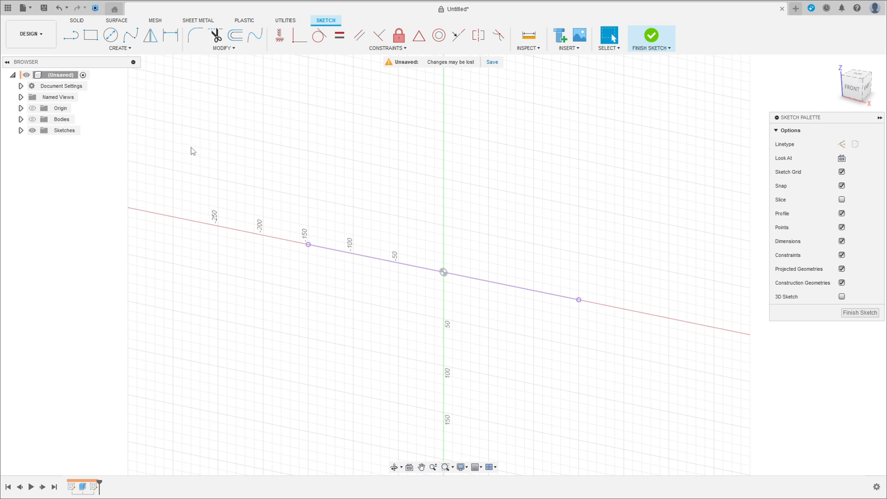
pyautogui.keyDown('shift'); pyautogui.moveTo(244, 161); pyautogui.dragTo(259, 149, button='middle'); pyautogui.keyUp('shift')
pyautogui.press('l')
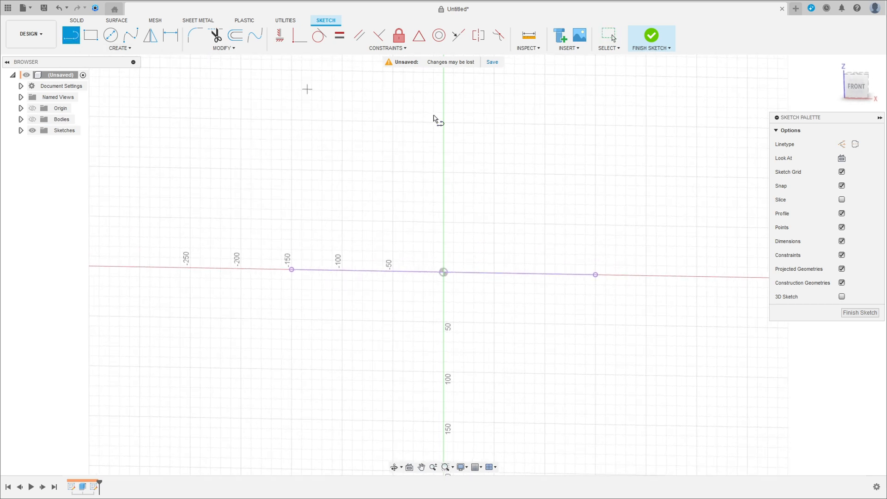
pyautogui.click(840, 143)
pyautogui.click(443, 272)
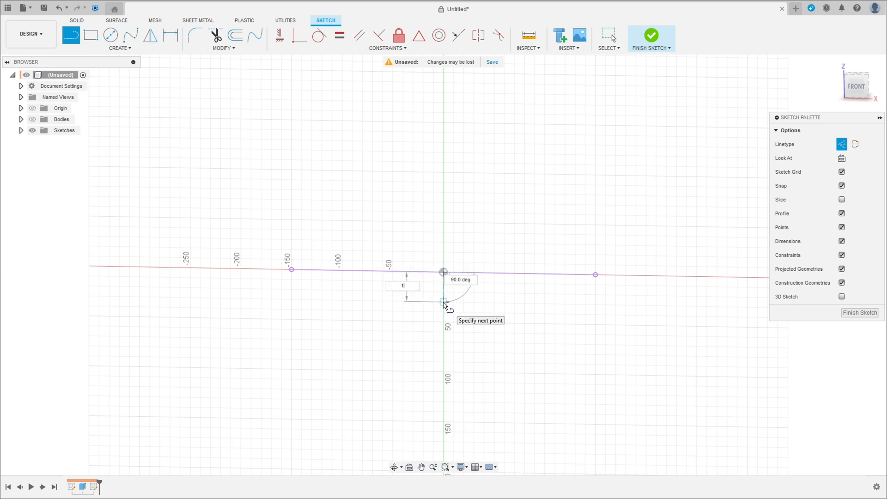
pyautogui.write('15')
pyautogui.press('Return')
pyautogui.press('Escape')
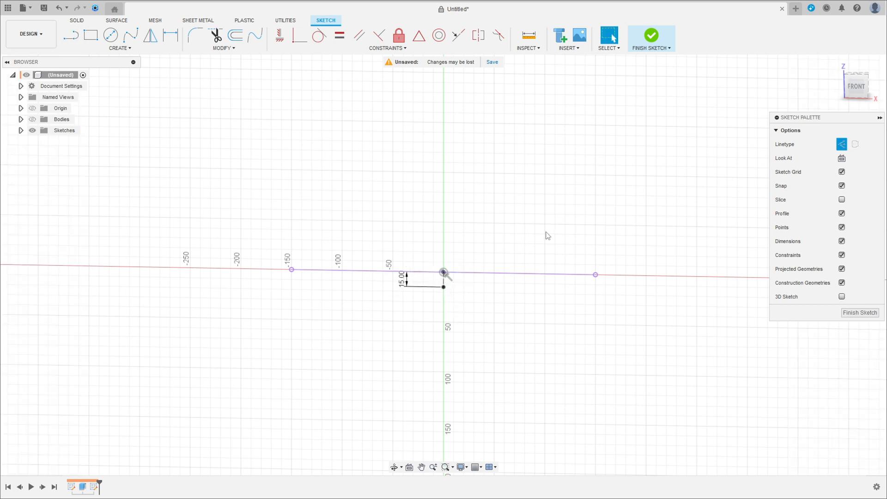
# Step: Draw a 3-point arc between the projected line's endpoints through the lower end of the construction line, and finish the sketch
pyautogui.scroll(5, 455, 279)
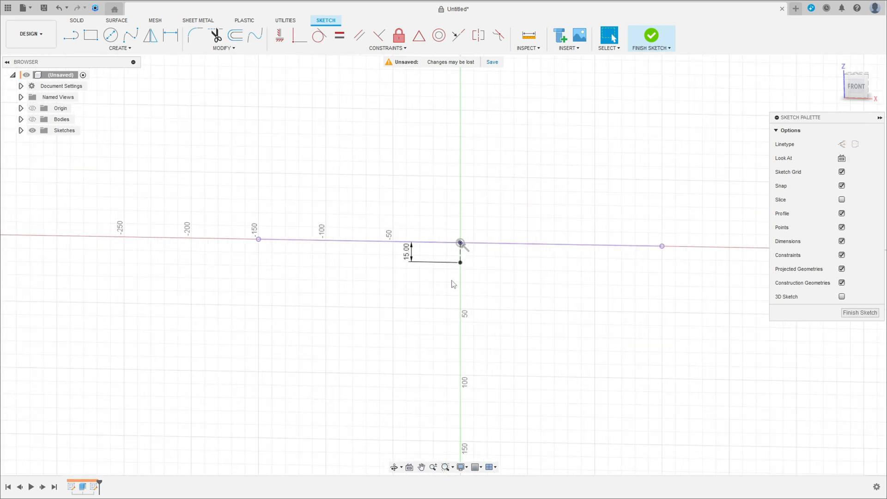
pyautogui.scroll(-3, 380, 237)
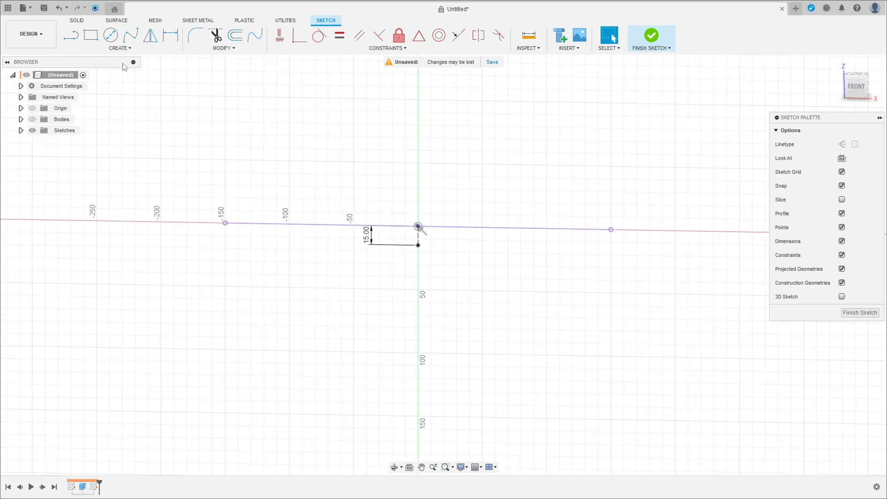
pyautogui.click(119, 48)
pyautogui.moveTo(97, 86)
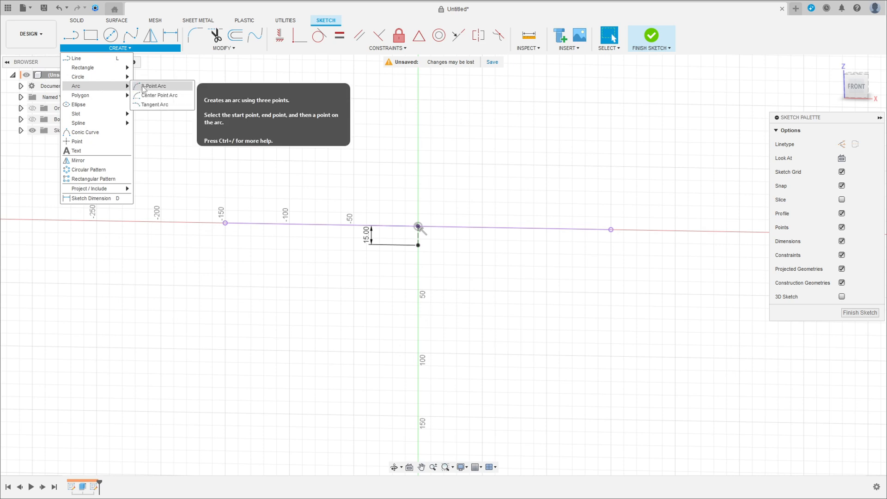
pyautogui.click(147, 87)
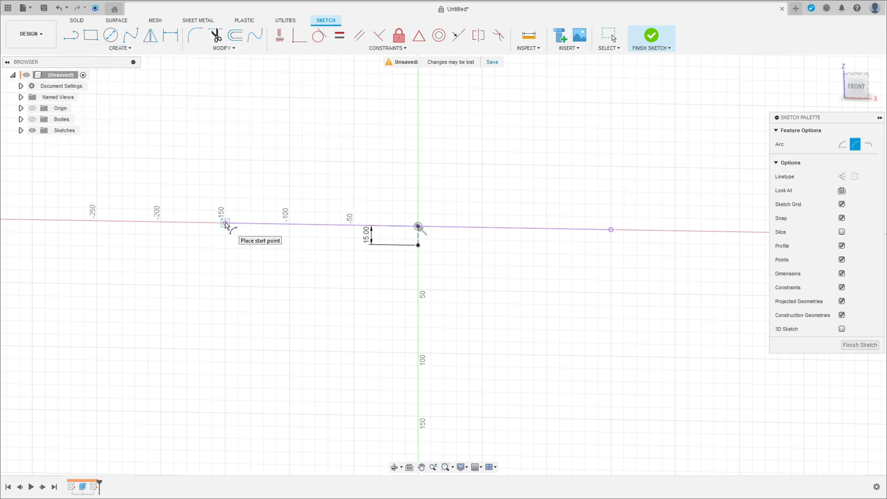
pyautogui.click(225, 223)
pyautogui.click(612, 230)
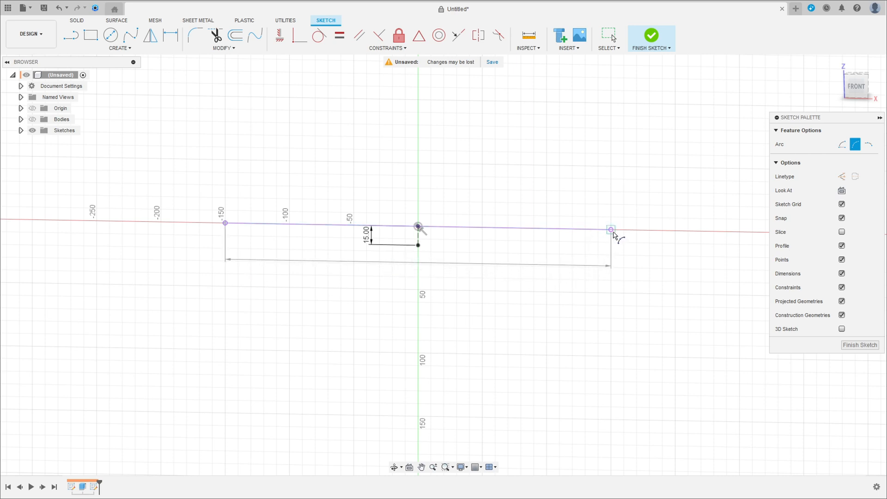
pyautogui.click(418, 246)
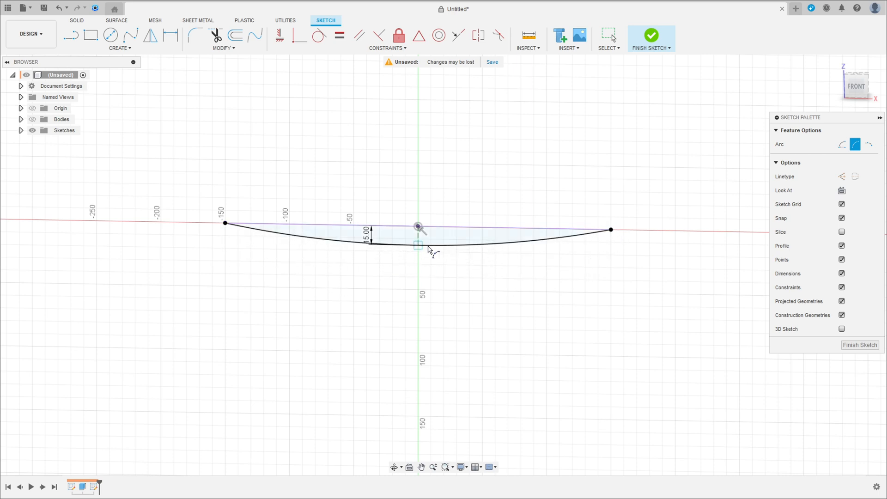
pyautogui.click(651, 46)
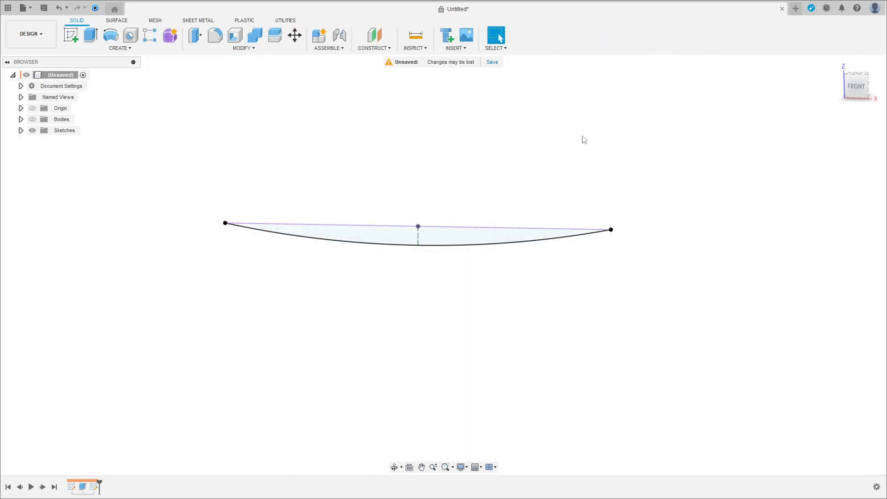
# Step: Start a sketch on the right (YZ) origin plane and make the bodies visible
pyautogui.moveTo(584, 138)
pyautogui.keyDown('shift'); pyautogui.mouseDown(button='middle')
pyautogui.moveTo(560, 176)
pyautogui.moveTo(536, 170)
pyautogui.mouseUp(button='middle'); pyautogui.keyUp('shift')
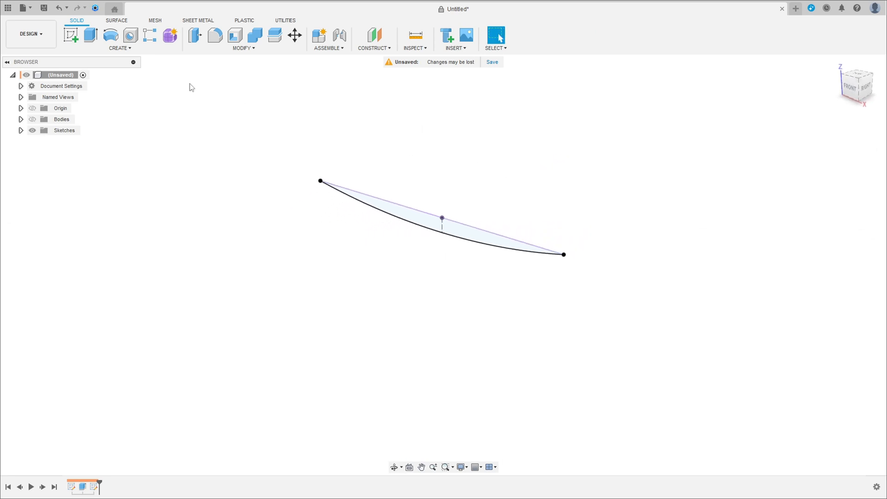
pyautogui.click(72, 35)
pyautogui.click(459, 187)
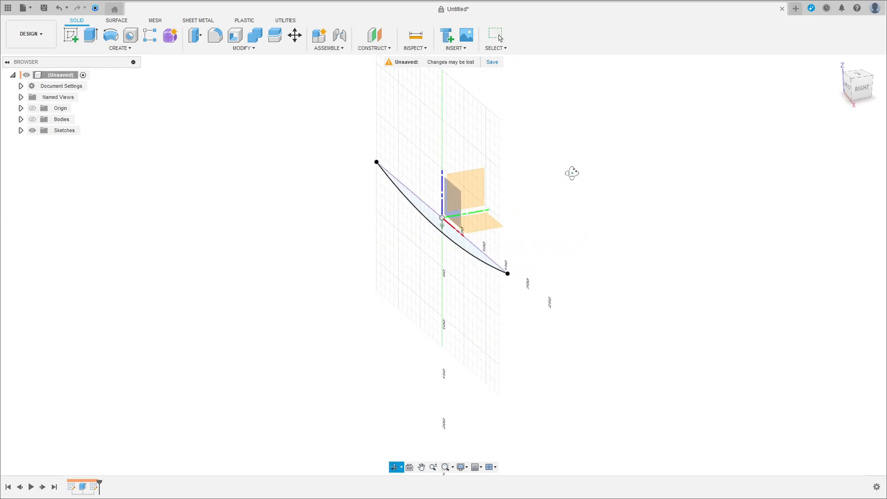
pyautogui.click(476, 187)
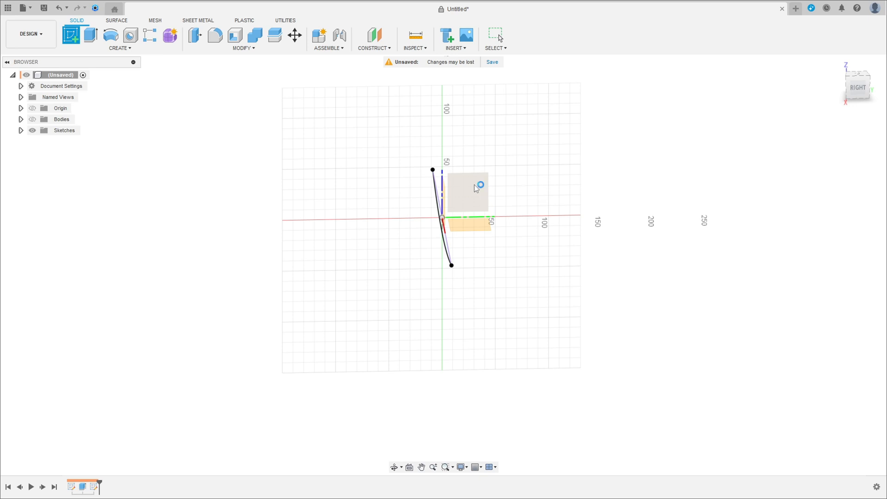
pyautogui.click(32, 119)
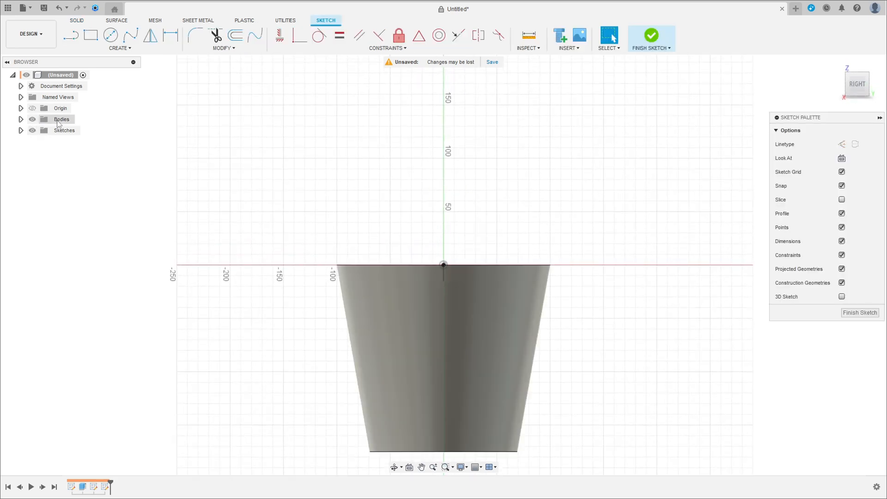
# Step: Project the whole tapered body into the sketch to get its side outline, using the bodies selection filter
pyautogui.click(121, 48)
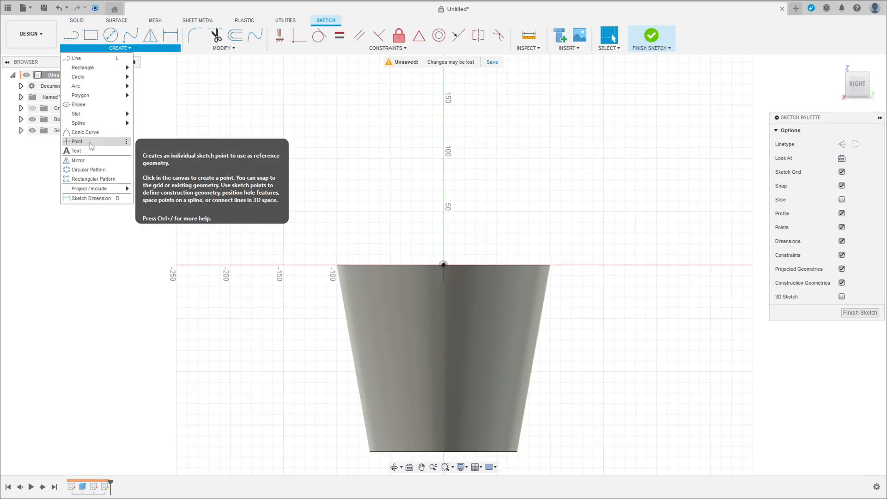
pyautogui.moveTo(93, 189)
pyautogui.click(143, 189)
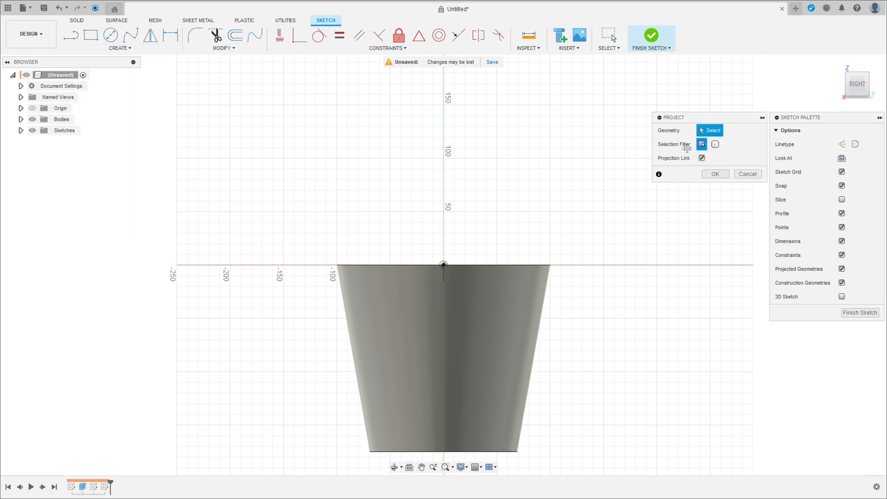
pyautogui.click(716, 145)
pyautogui.click(461, 315)
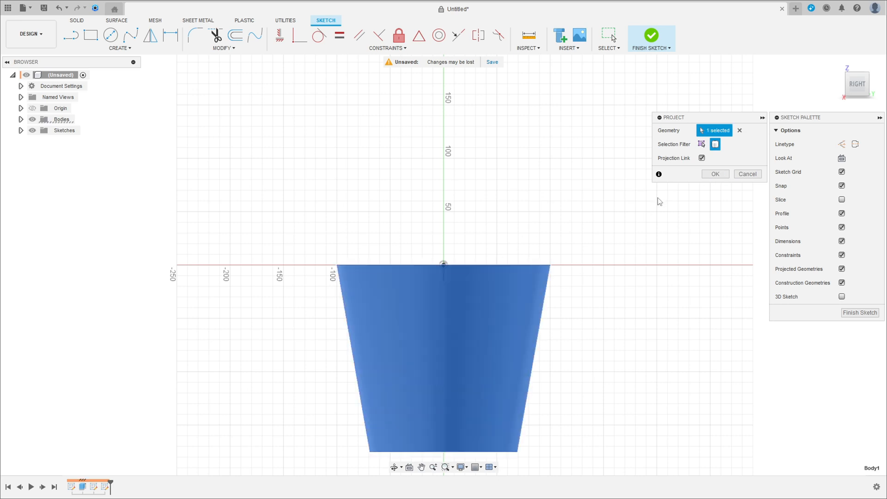
pyautogui.click(715, 174)
pyautogui.moveTo(556, 208)
pyautogui.keyDown('shift'); pyautogui.mouseDown(button='middle')
pyautogui.moveTo(536, 203)
pyautogui.moveTo(542, 200)
pyautogui.mouseUp(button='middle'); pyautogui.keyUp('shift')
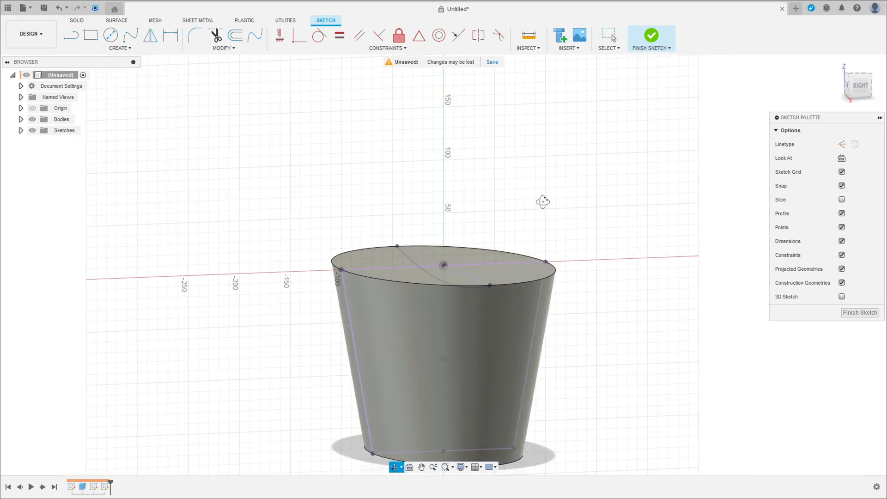
# Step: Hide the bodies and draw a 15 mm vertical construction line straight down from the origin
pyautogui.click(32, 120)
pyautogui.keyDown('shift'); pyautogui.moveTo(348, 190); pyautogui.dragTo(631, 224, button='middle'); pyautogui.keyUp('shift')
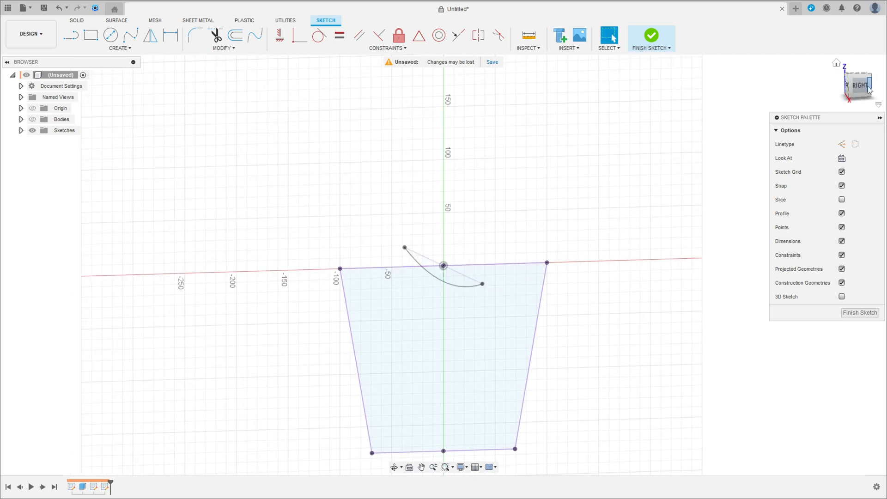
pyautogui.click(852, 92)
pyautogui.press('l')
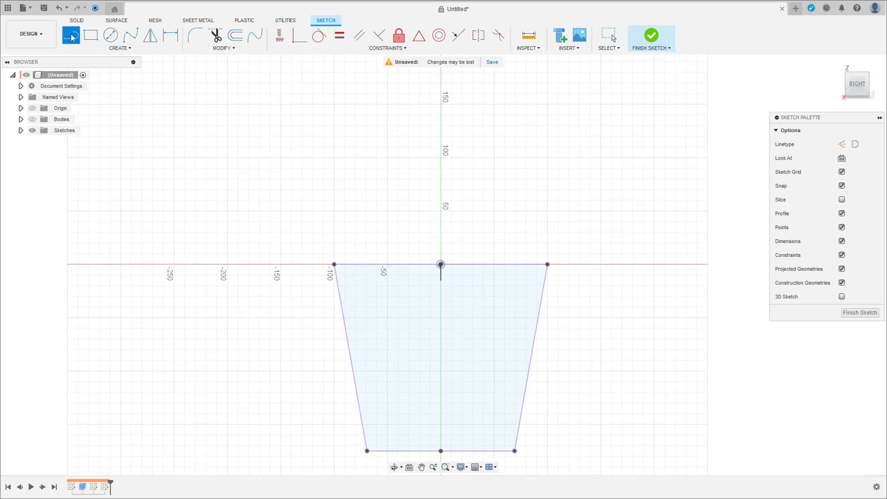
pyautogui.scroll(3, 407, 251)
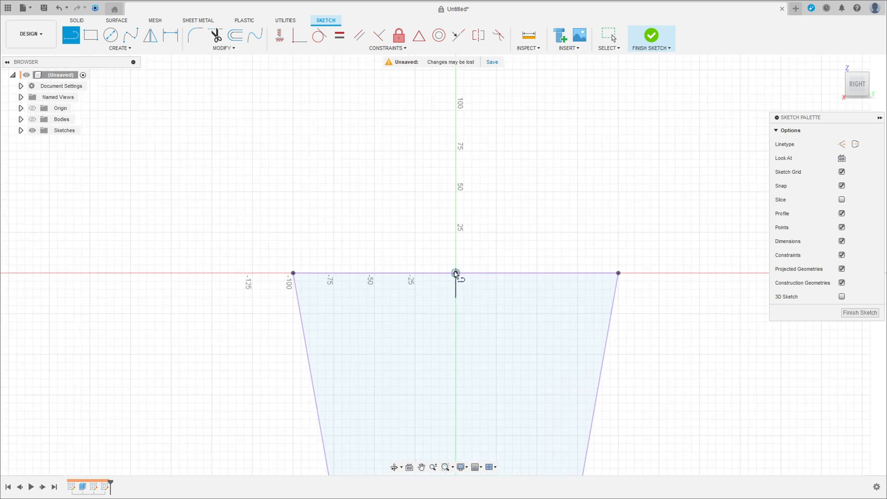
pyautogui.click(455, 273)
pyautogui.click(842, 144)
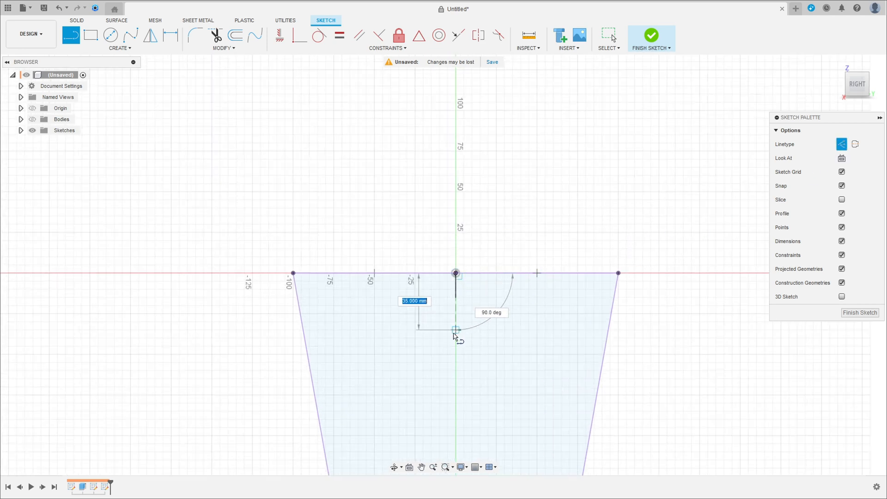
pyautogui.write('15')
pyautogui.press('Return')
pyautogui.press('Escape')
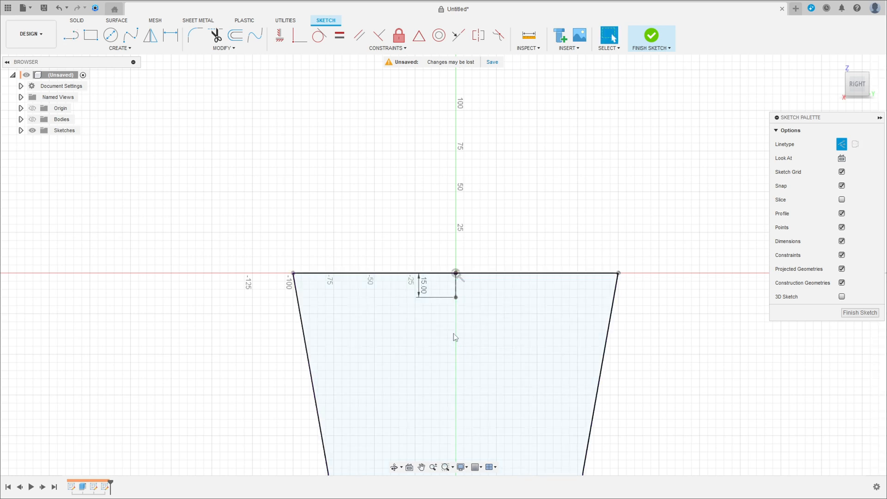
# Step: Hide Sketch2, which holds the front-plane arc
pyautogui.click(21, 130)
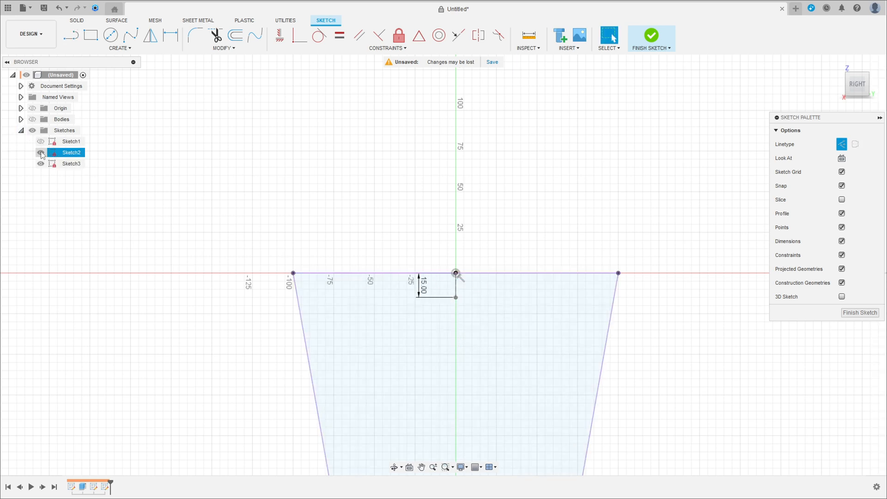
pyautogui.press('F4')
pyautogui.press('Escape')
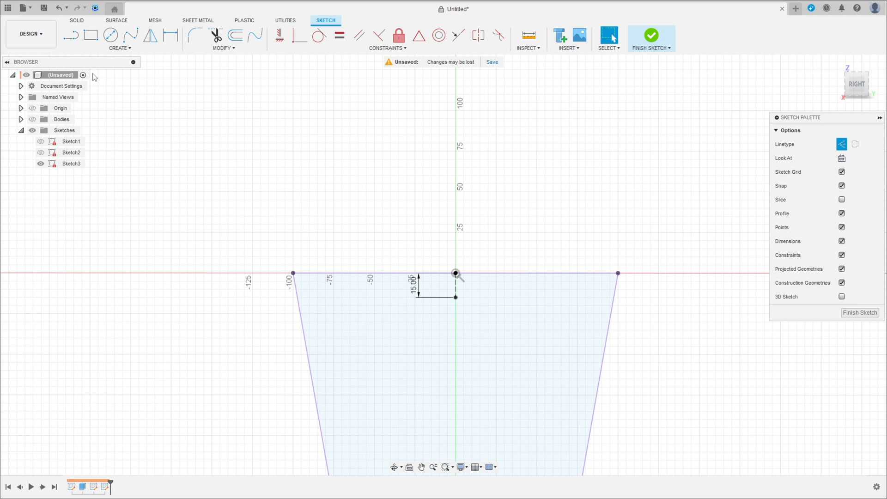
# Step: Draw a solid 3-point arc spanning about 182 mm between the slanted projected sides, through the lower end of the construction line
pyautogui.click(108, 49)
pyautogui.moveTo(78, 86)
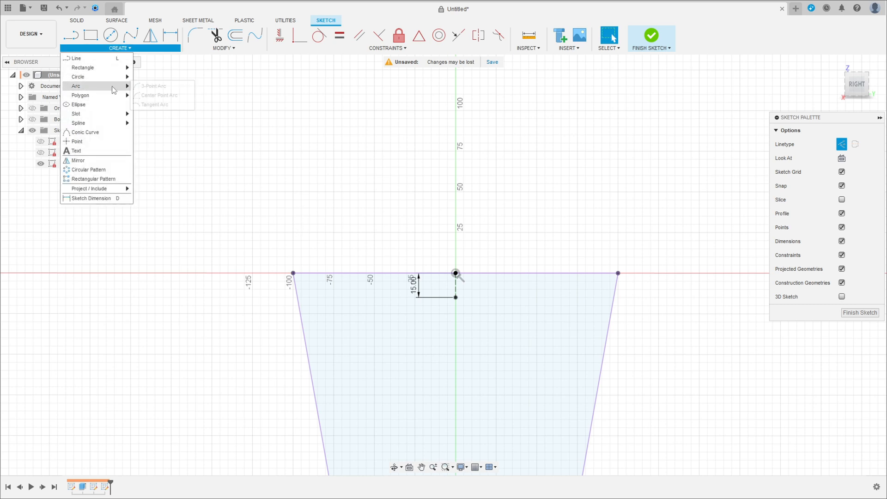
pyautogui.click(157, 84)
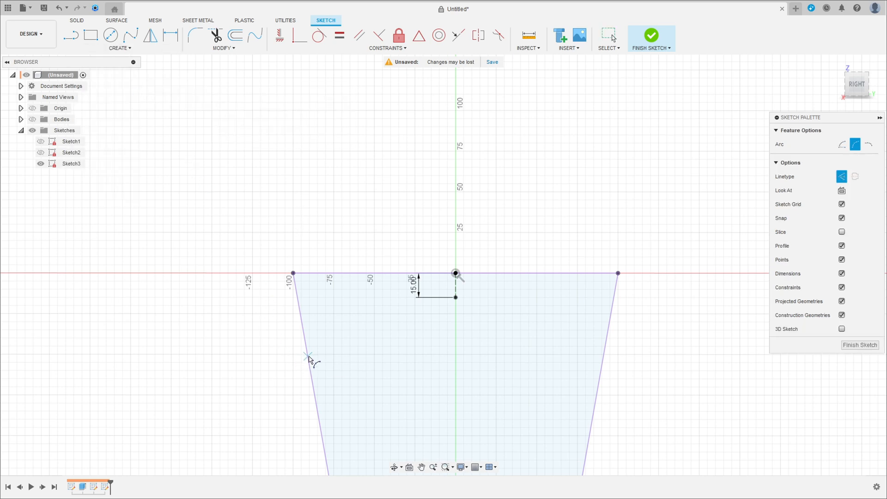
pyautogui.click(308, 355)
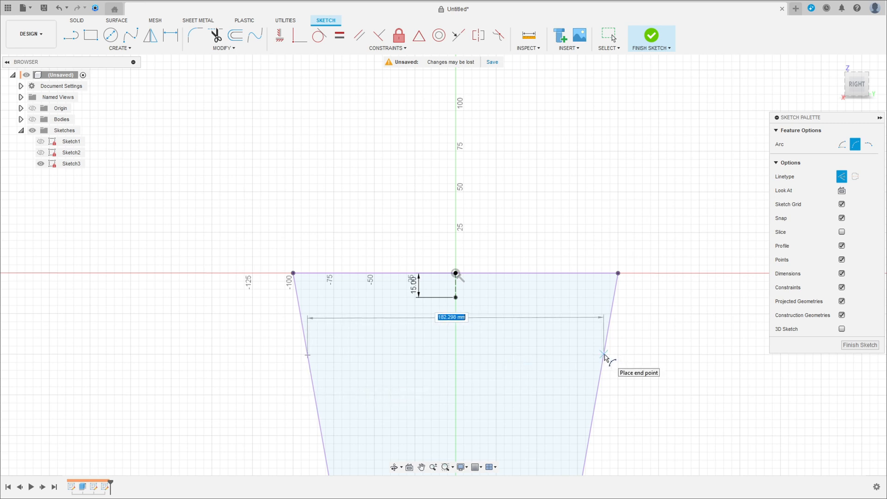
pyautogui.click(604, 355)
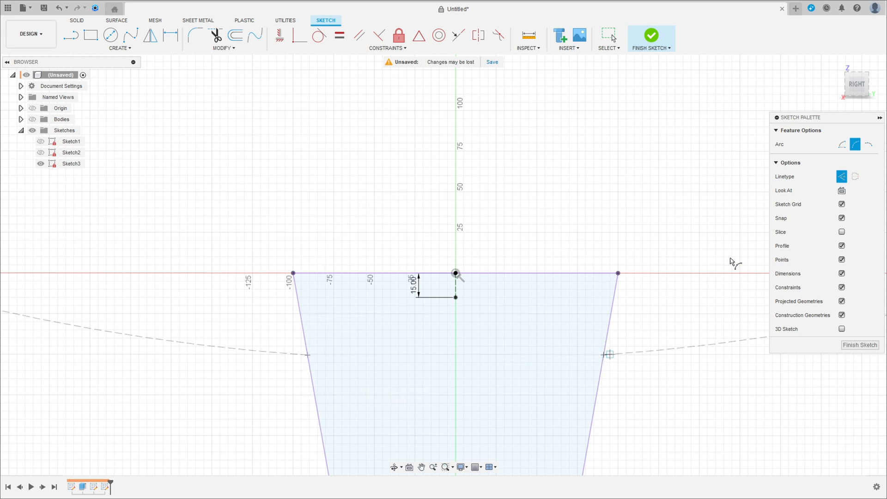
pyautogui.click(841, 176)
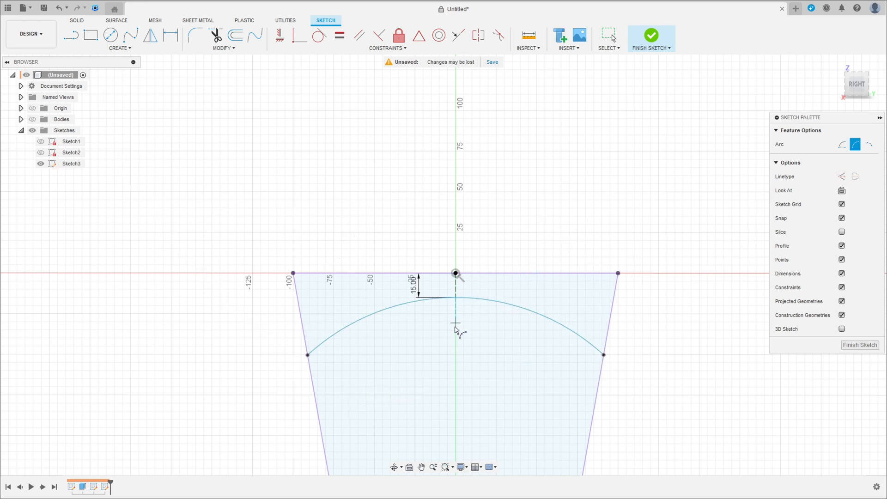
pyautogui.click(455, 327)
# Step: Dimension the arc with a radius of 310 mm
pyautogui.click(171, 35)
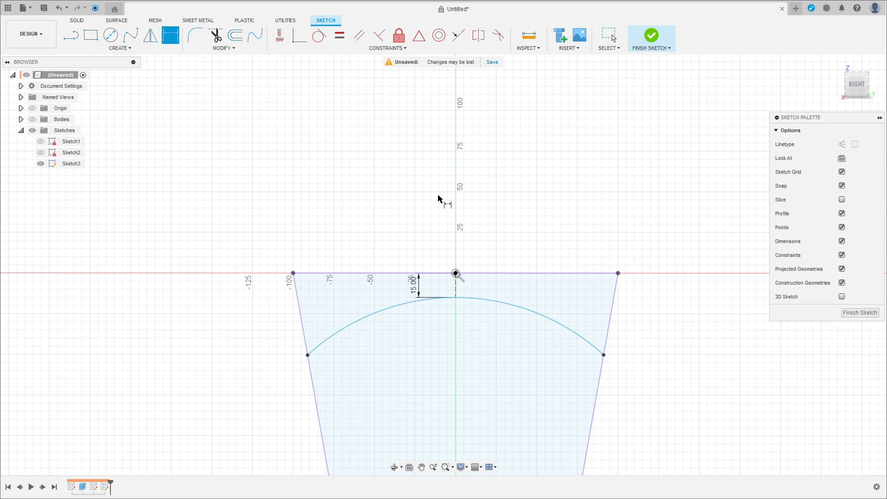
pyautogui.click(547, 320)
pyautogui.click(633, 224)
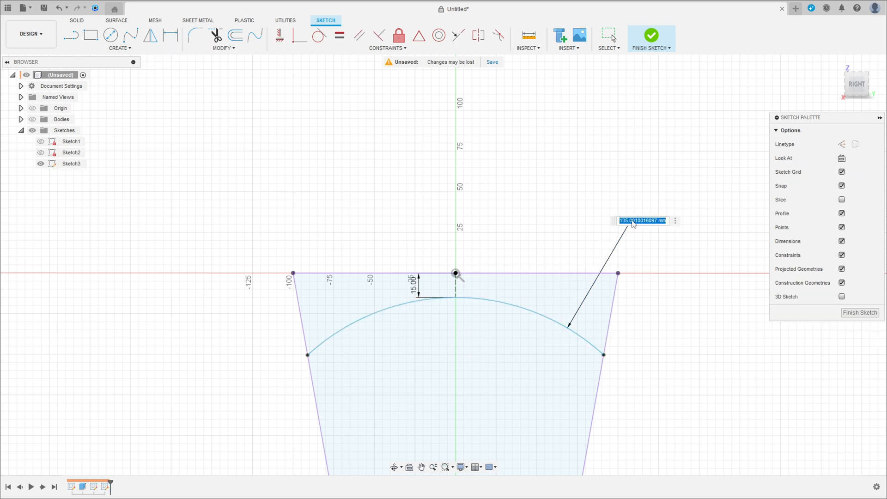
pyautogui.write('3')
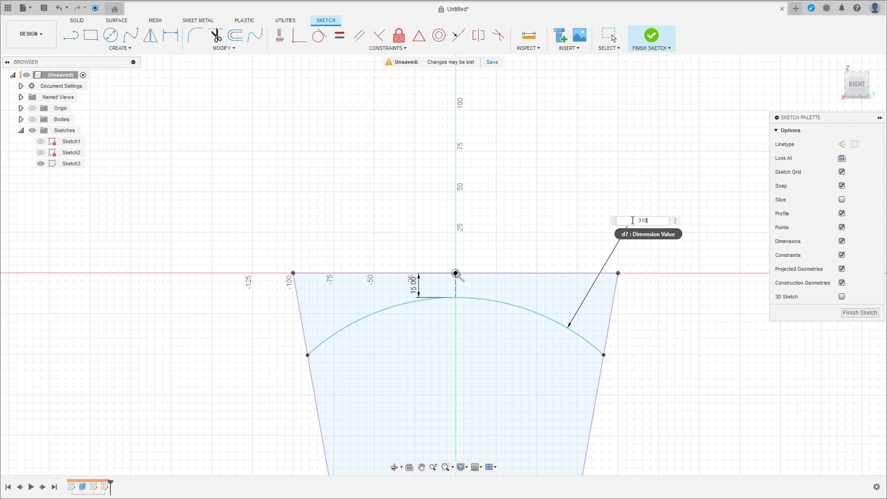
pyautogui.write('10')
pyautogui.press('Return')
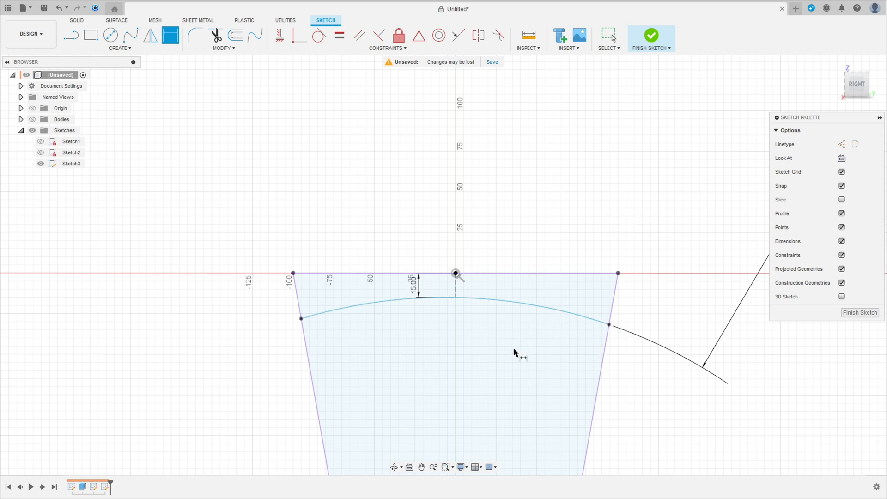
# Step: Draw a 40 mm horizontal line outward from the arc's left end, followed by a 70 mm vertical line upward
pyautogui.scroll(-5, 507, 363)
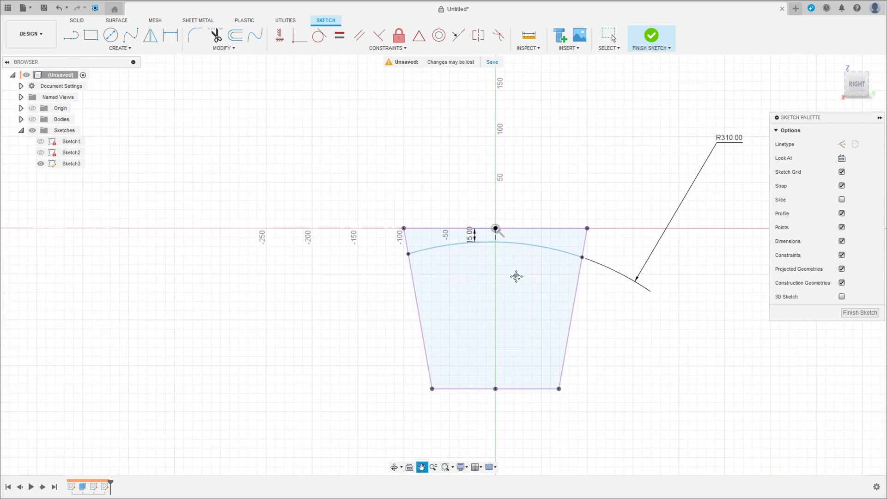
pyautogui.click(73, 37)
pyautogui.click(420, 248)
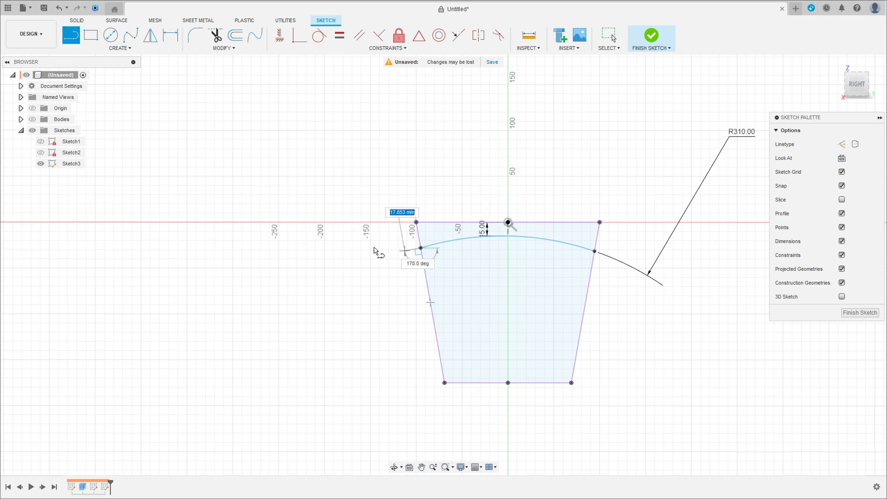
pyautogui.write('40')
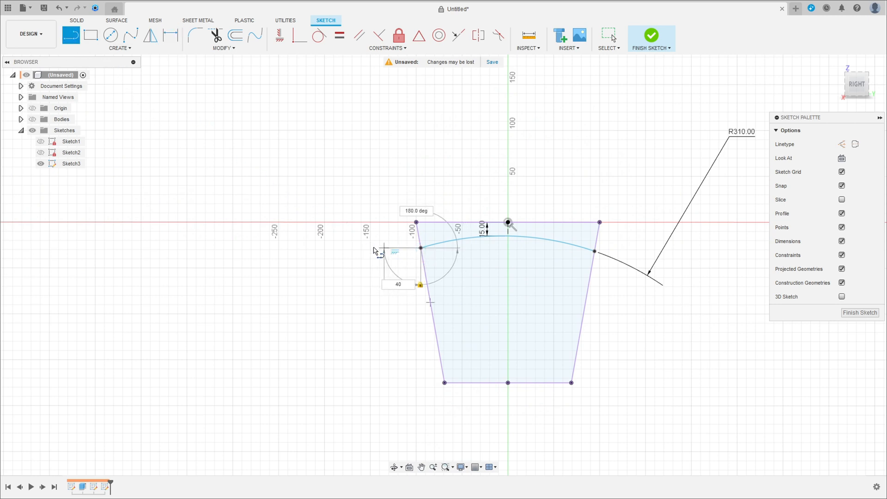
pyautogui.press('Return')
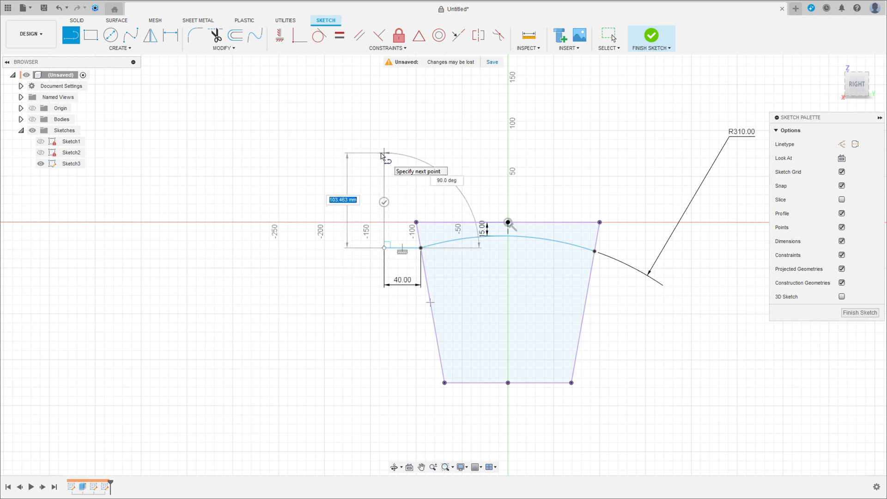
pyautogui.write('70')
pyautogui.press('Return')
pyautogui.press('Escape')
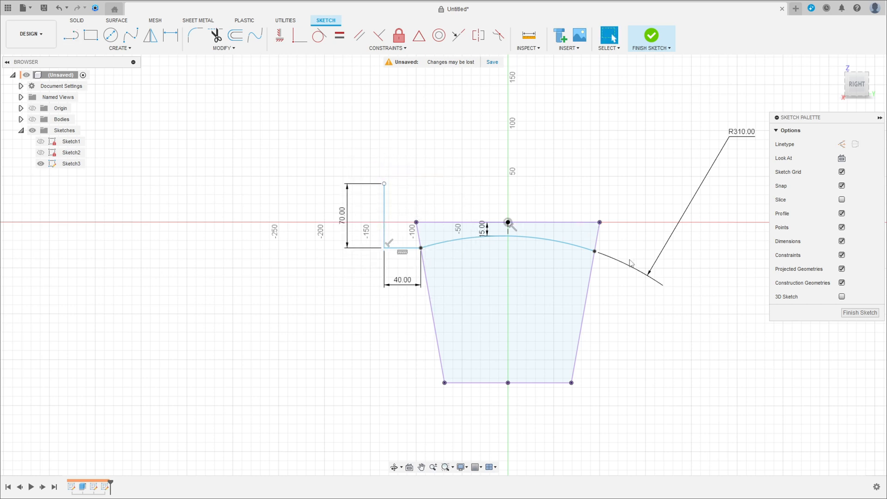
# Step: Draw a 40 mm outward line and a 70 mm upward line from the arc's right end, and close the profile across the top
pyautogui.press('l')
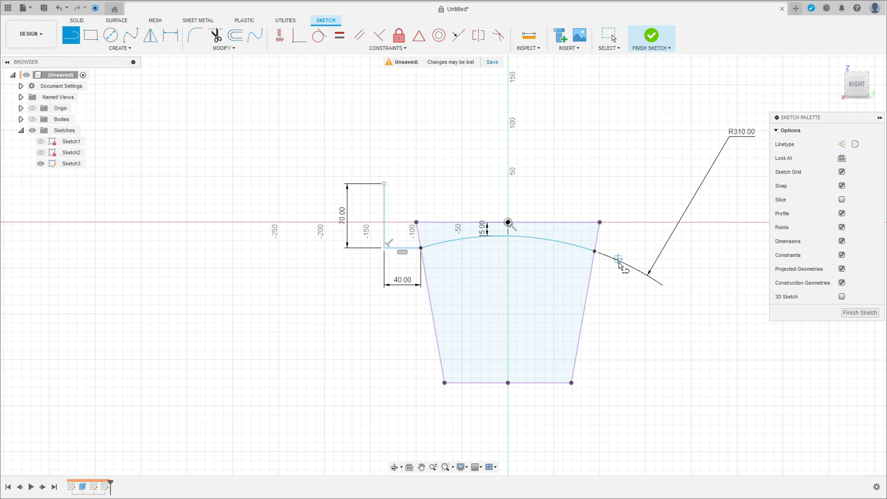
pyautogui.click(594, 251)
pyautogui.write('4')
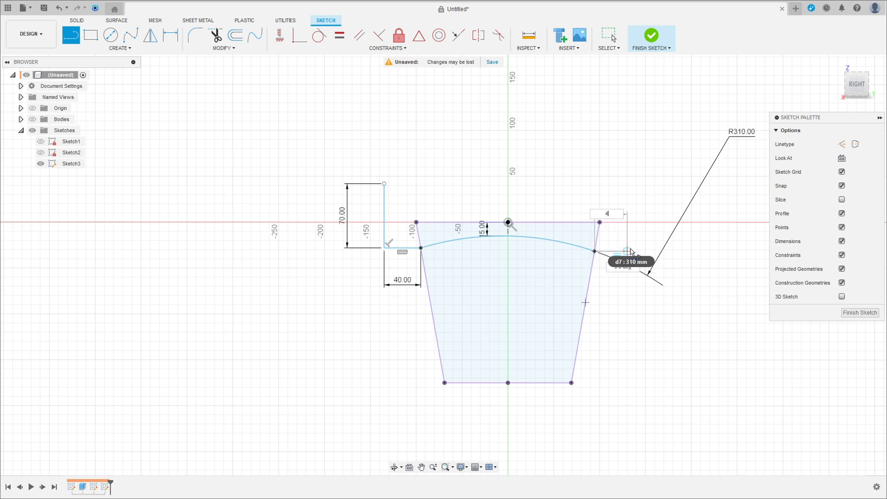
pyautogui.write('0')
pyautogui.click(631, 251)
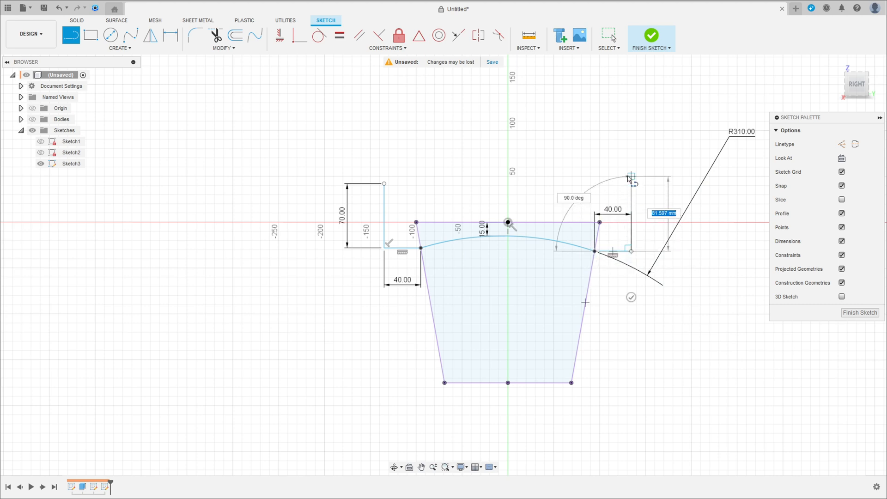
pyautogui.press('Return')
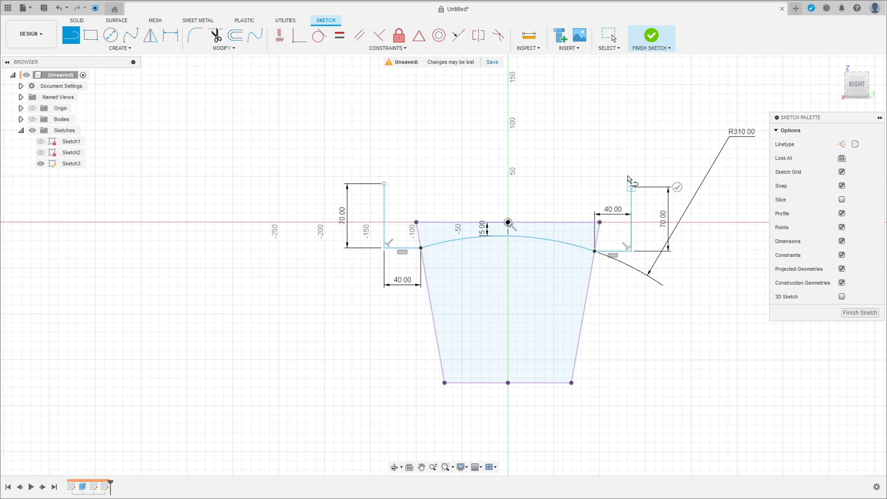
pyautogui.click(386, 185)
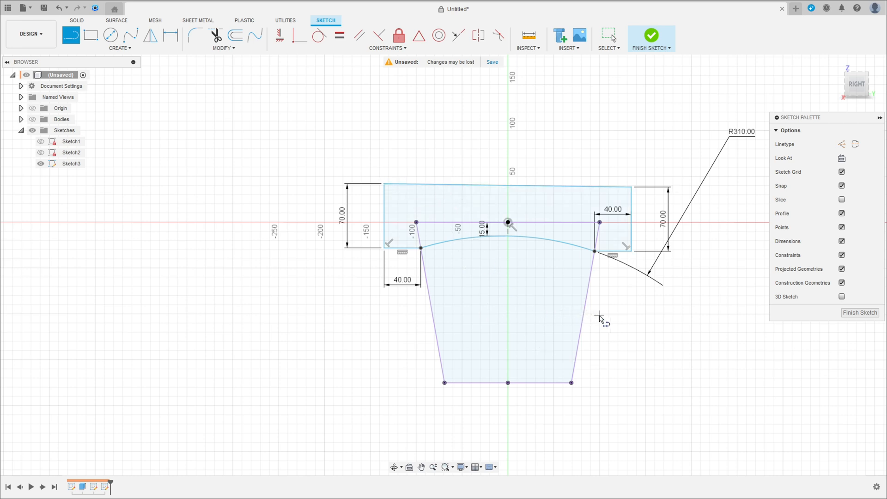
pyautogui.press('Escape')
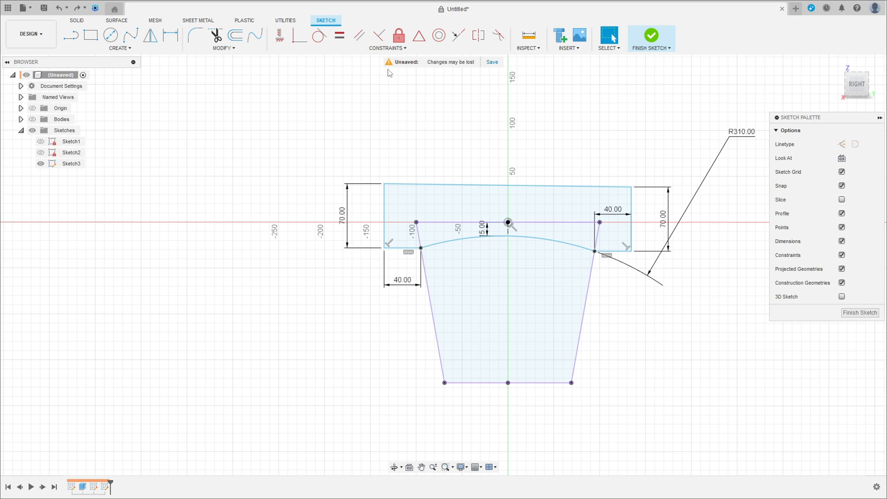
# Step: Align the two ends of the 310 mm radius arc with a horizontal constraint and finish the sketch
pyautogui.click(279, 35)
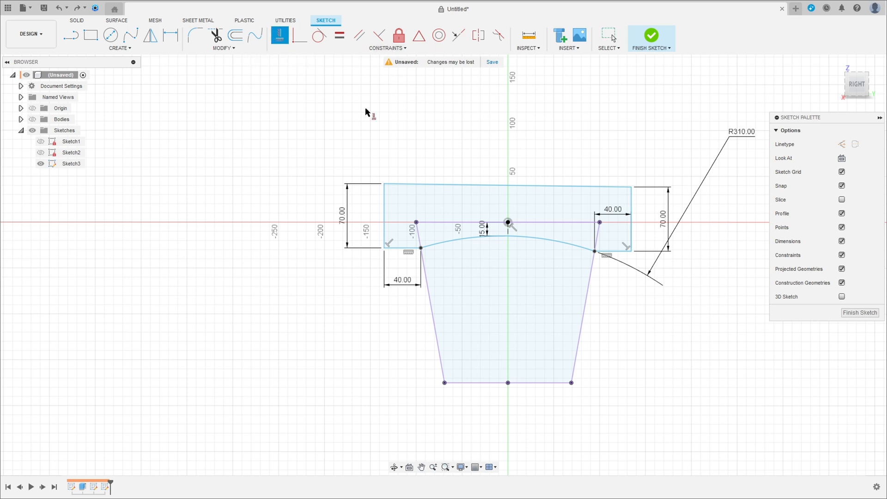
pyautogui.click(420, 249)
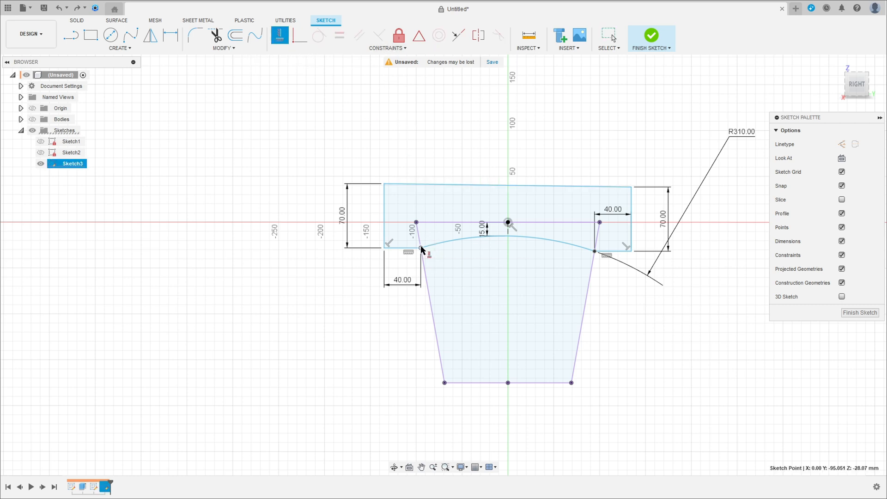
pyautogui.click(594, 252)
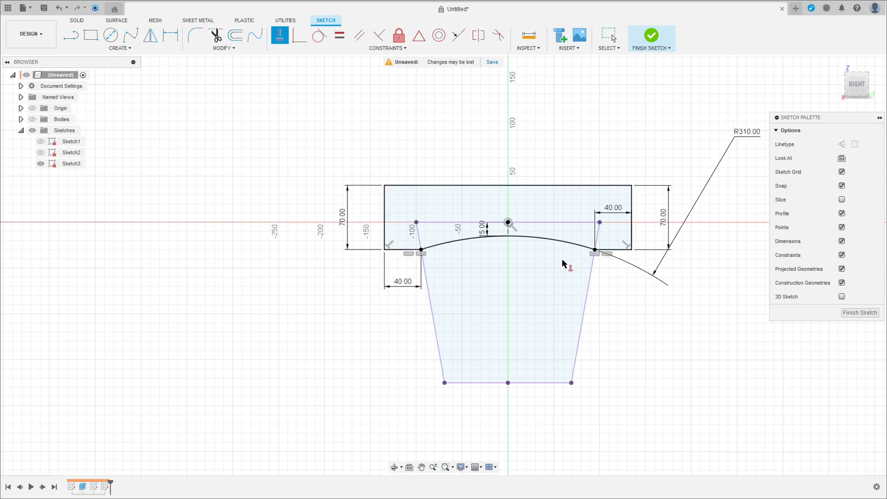
pyautogui.click(652, 37)
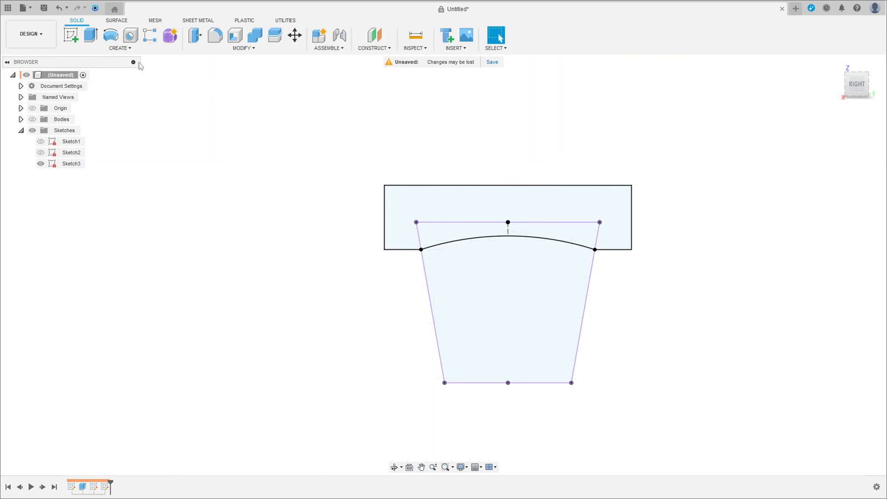
# Step: Sweep the two profile regions above the side arc along the front-plane arc as a perpendicular cut through the container body
pyautogui.click(119, 49)
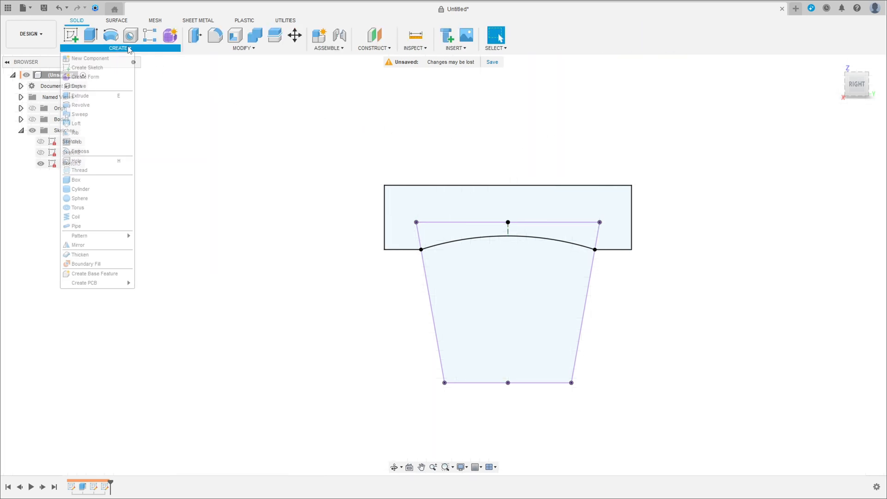
pyautogui.click(91, 113)
pyautogui.keyDown('shift'); pyautogui.moveTo(221, 119); pyautogui.dragTo(251, 138, button='middle'); pyautogui.keyUp('shift')
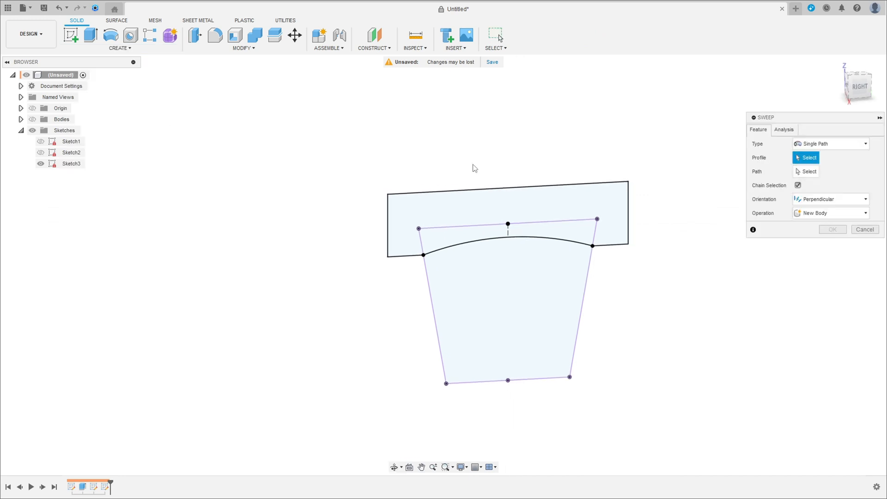
pyautogui.click(578, 203)
pyautogui.click(580, 234)
pyautogui.click(806, 172)
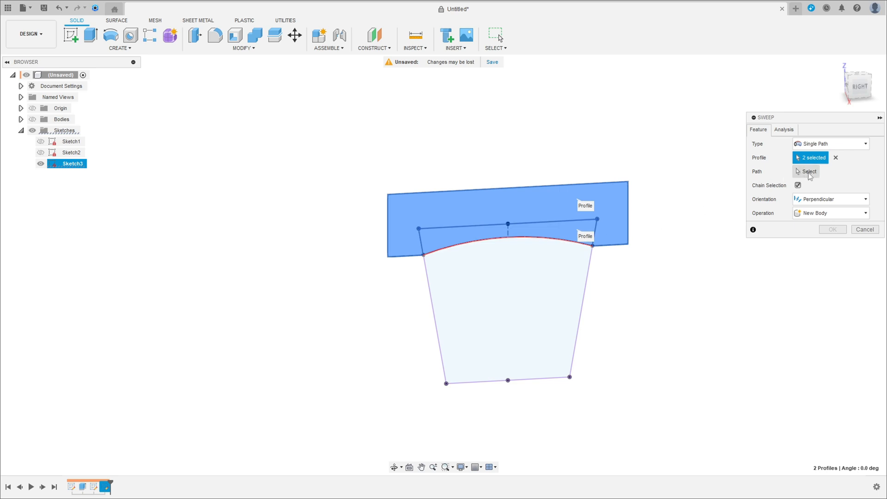
pyautogui.click(40, 152)
pyautogui.keyDown('shift'); pyautogui.moveTo(316, 219); pyautogui.dragTo(390, 224, button='middle'); pyautogui.keyUp('shift')
pyautogui.click(420, 219)
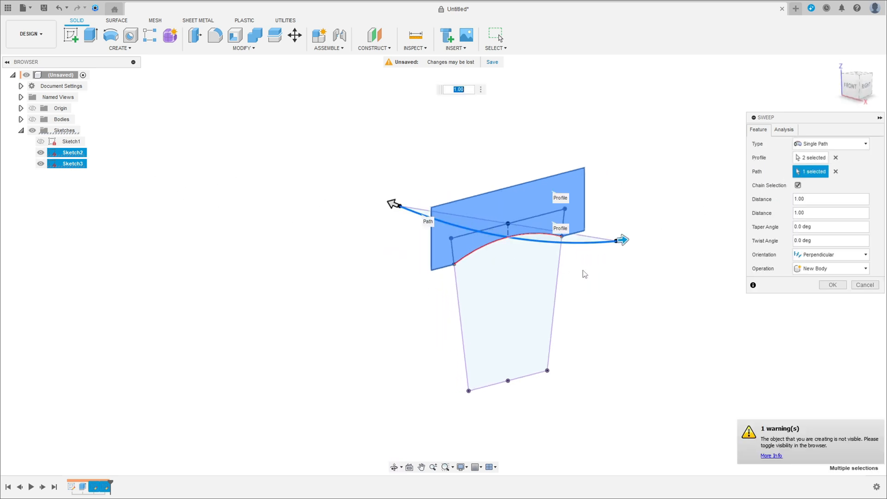
pyautogui.click(32, 119)
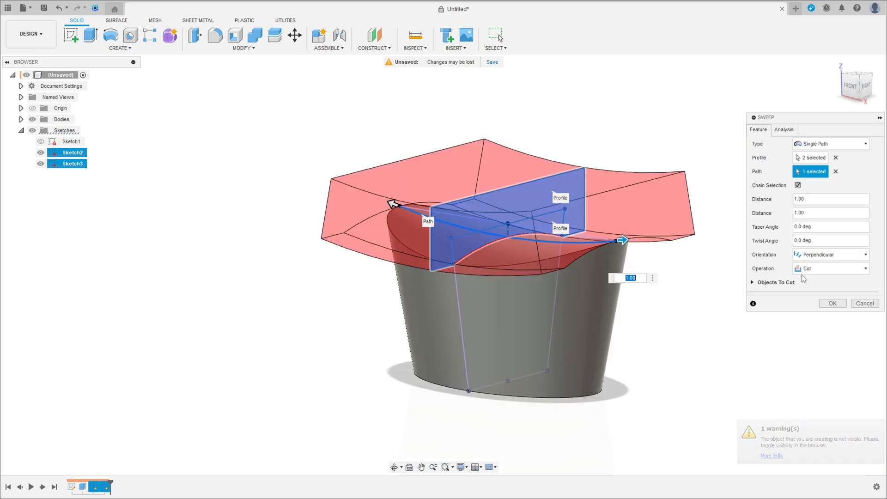
pyautogui.click(833, 304)
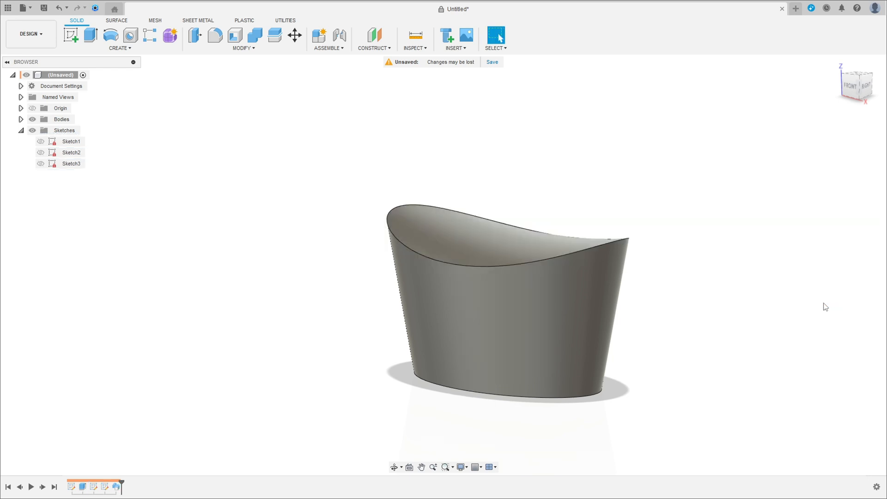
# Step: Fillet the container's bottom outer edge with a 20 mm radius
pyautogui.keyDown('shift'); pyautogui.moveTo(768, 281); pyautogui.dragTo(450, 280, button='middle'); pyautogui.keyUp('shift')
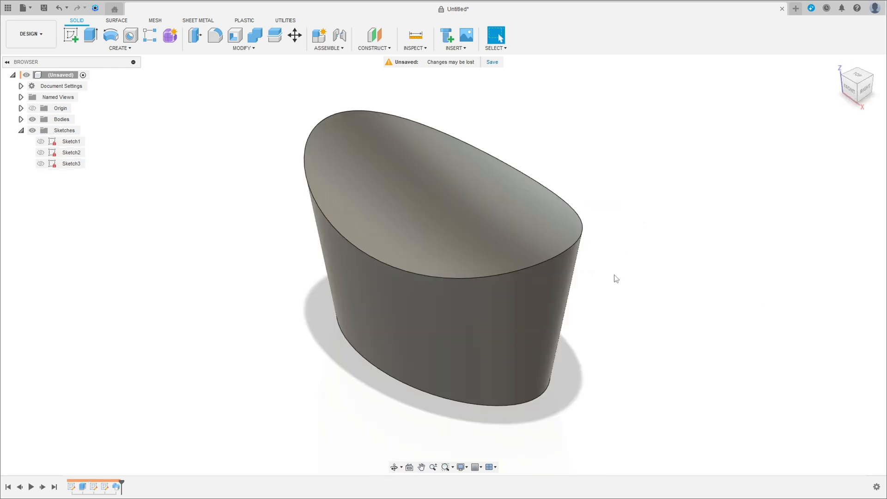
pyautogui.press('f')
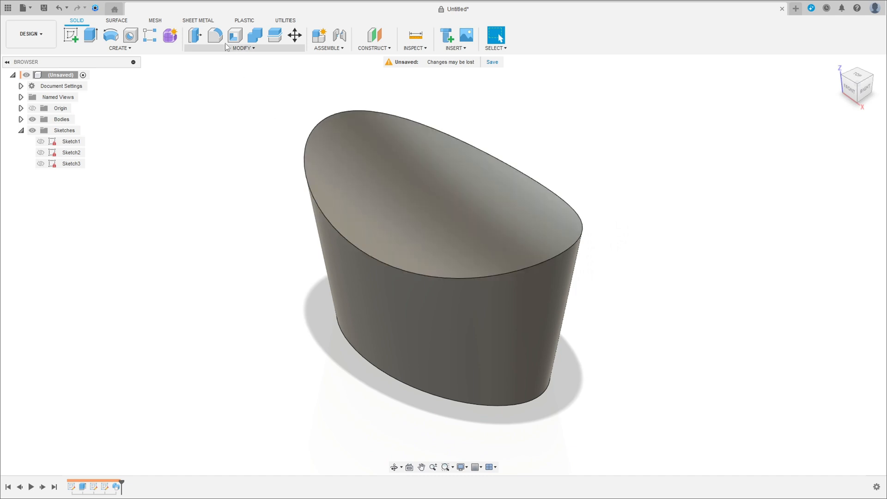
pyautogui.click(363, 366)
pyautogui.keyDown('shift'); pyautogui.moveTo(363, 366); pyautogui.dragTo(452, 354, button='middle'); pyautogui.keyUp('shift')
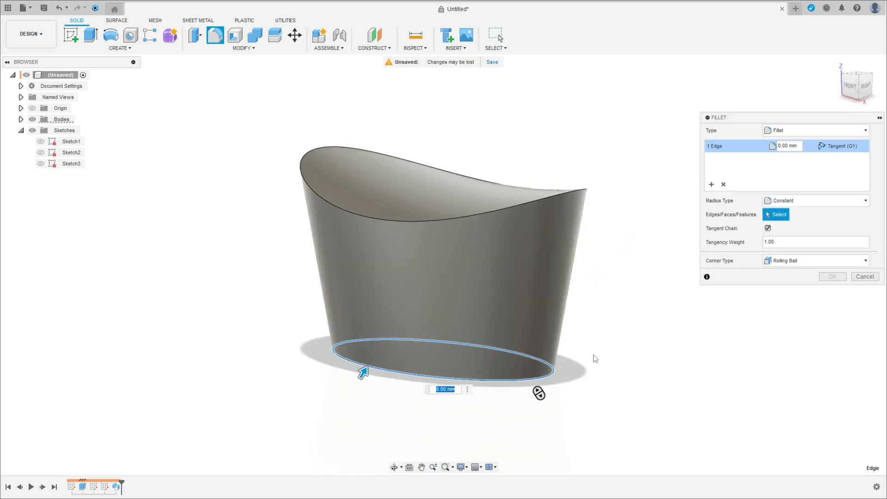
pyautogui.write('20')
pyautogui.press('Return')
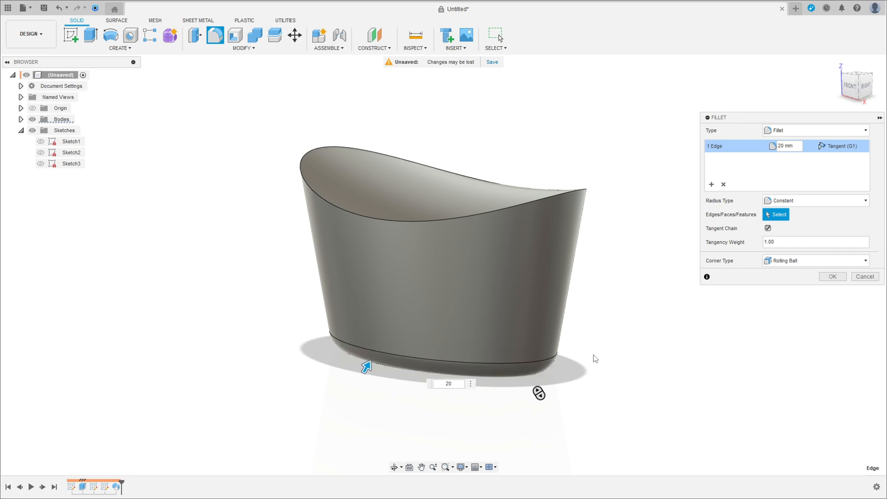
pyautogui.press('Return')
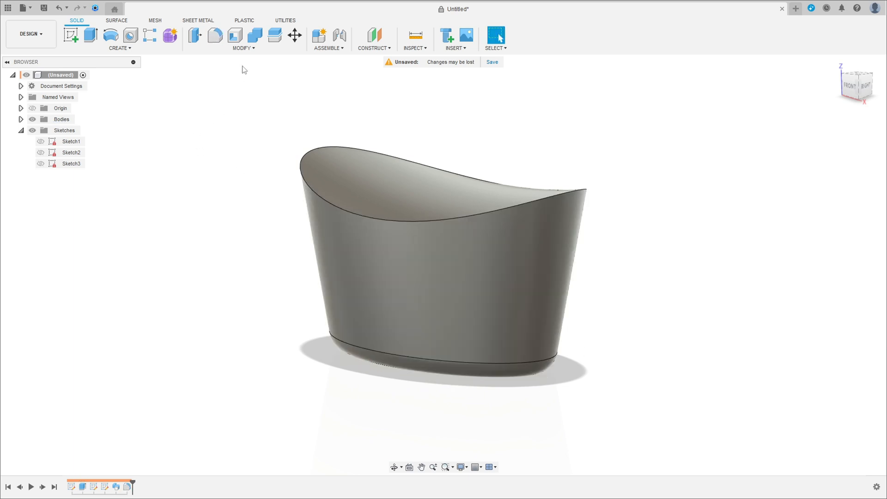
# Step: Shell the container from its curved top face with a 3 mm inside thickness
pyautogui.click(235, 41)
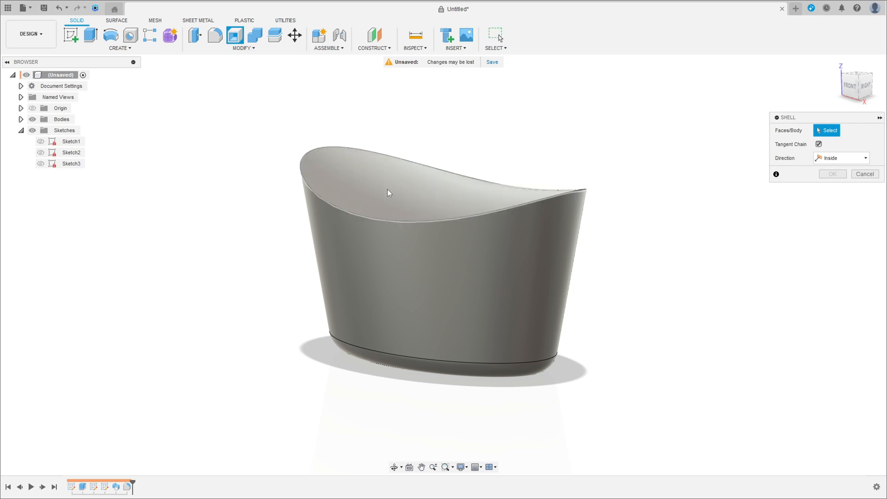
pyautogui.click(402, 187)
pyautogui.keyDown('shift'); pyautogui.moveTo(464, 163); pyautogui.dragTo(469, 196, button='middle'); pyautogui.keyUp('shift')
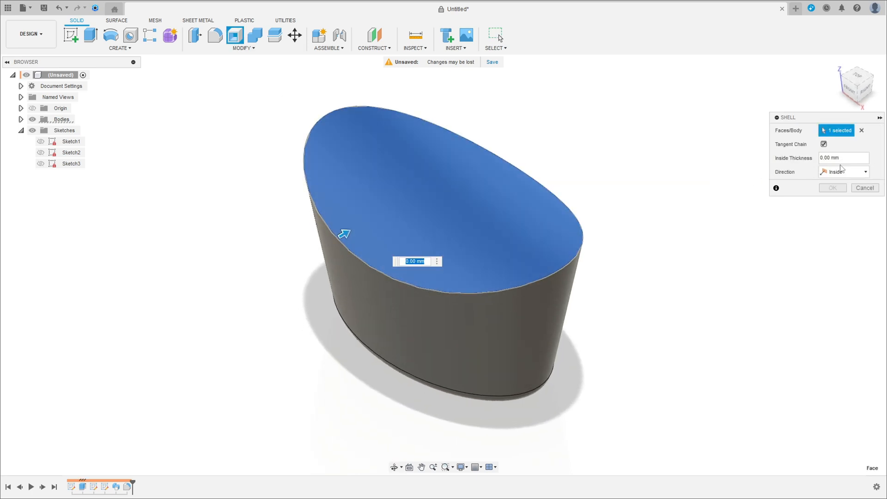
pyautogui.write('3')
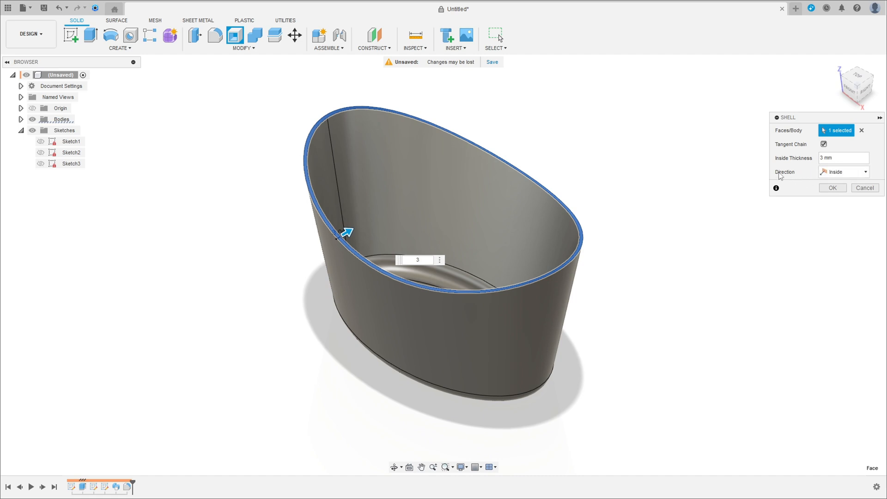
pyautogui.click(833, 187)
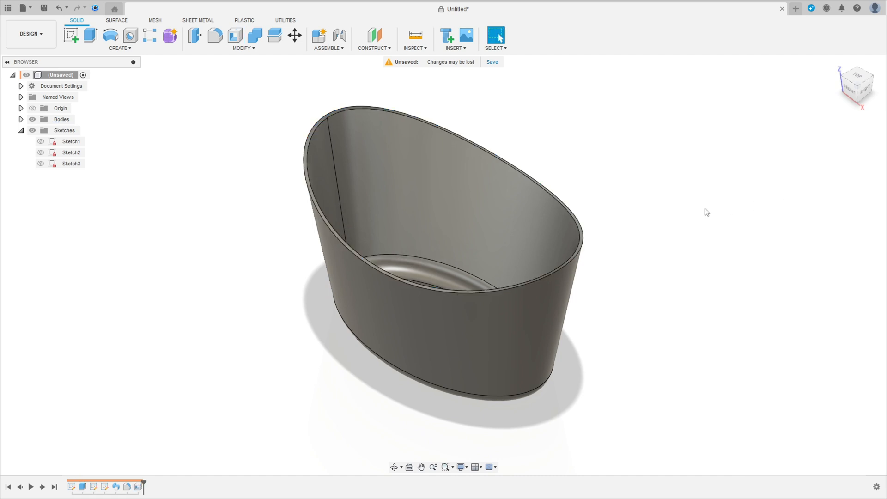
# Step: Create a sketch on the side (YZ) plane and project the container body's outline into it
pyautogui.moveTo(703, 210)
pyautogui.keyDown('shift'); pyautogui.mouseDown(button='middle')
pyautogui.moveTo(689, 221)
pyautogui.moveTo(675, 194)
pyautogui.moveTo(437, 196)
pyautogui.moveTo(381, 204)
pyautogui.moveTo(384, 217)
pyautogui.mouseUp(button='middle'); pyautogui.keyUp('shift')
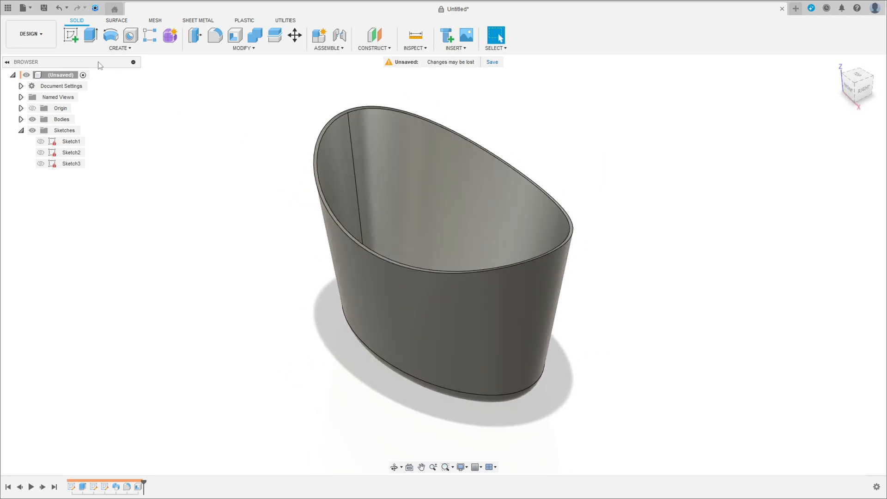
pyautogui.click(71, 34)
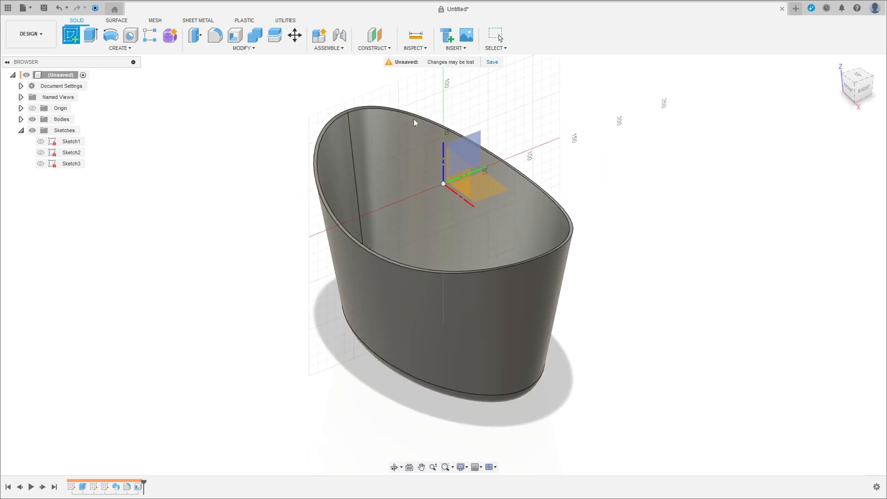
pyautogui.click(468, 148)
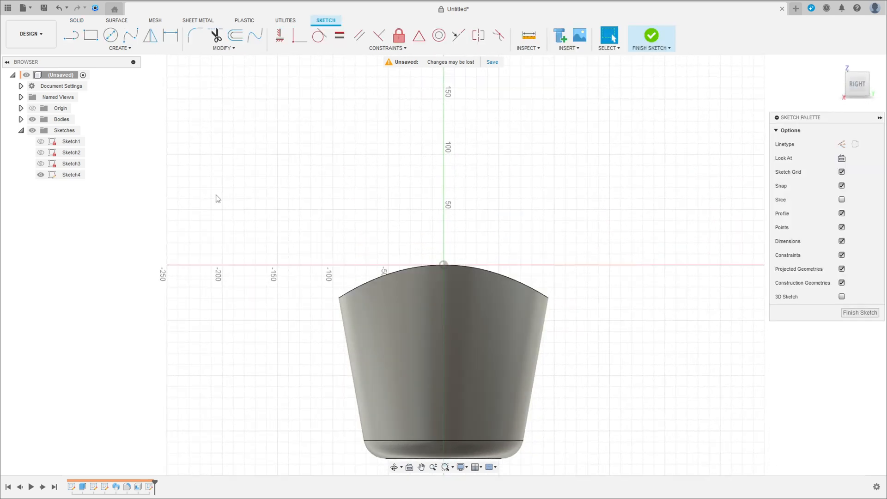
pyautogui.click(120, 49)
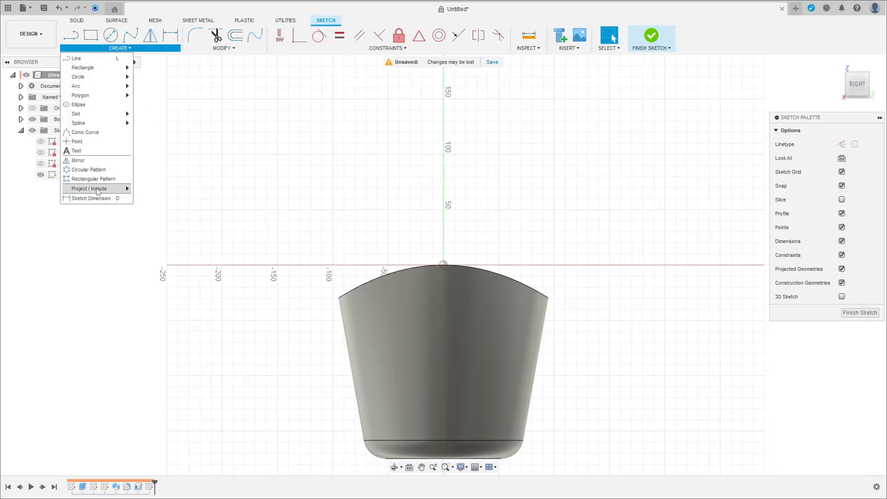
pyautogui.moveTo(102, 190)
pyautogui.click(149, 189)
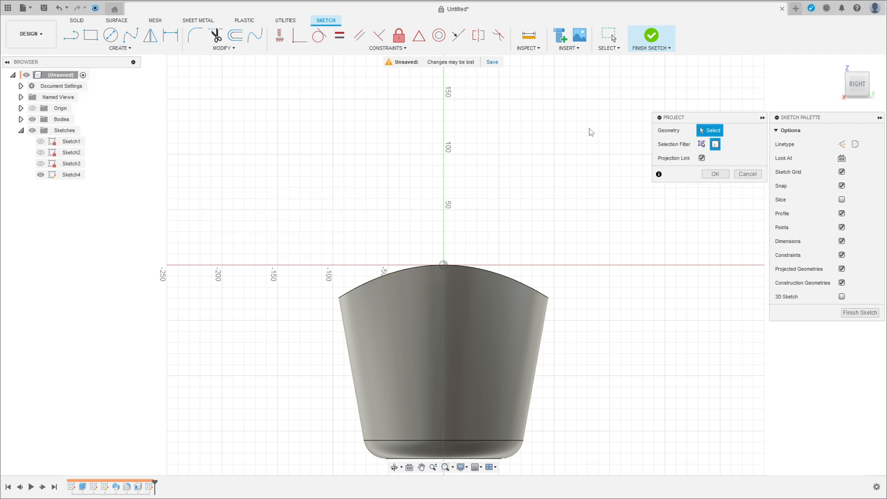
pyautogui.click(437, 363)
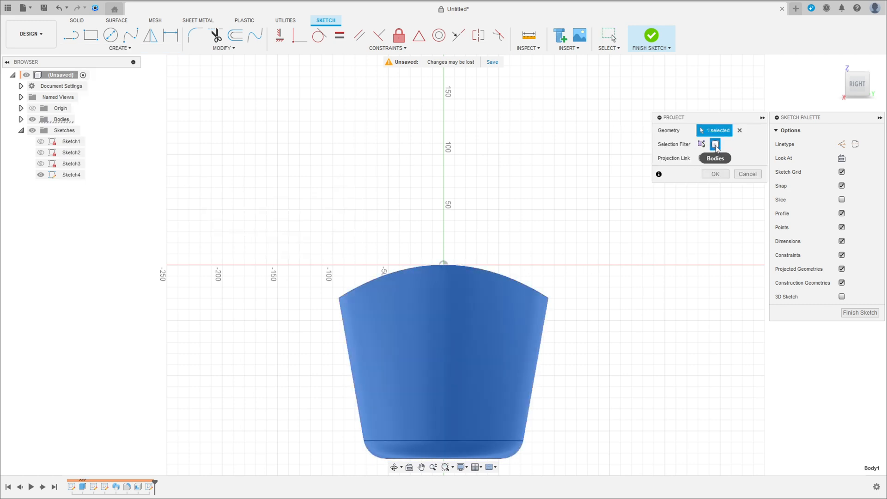
pyautogui.click(716, 174)
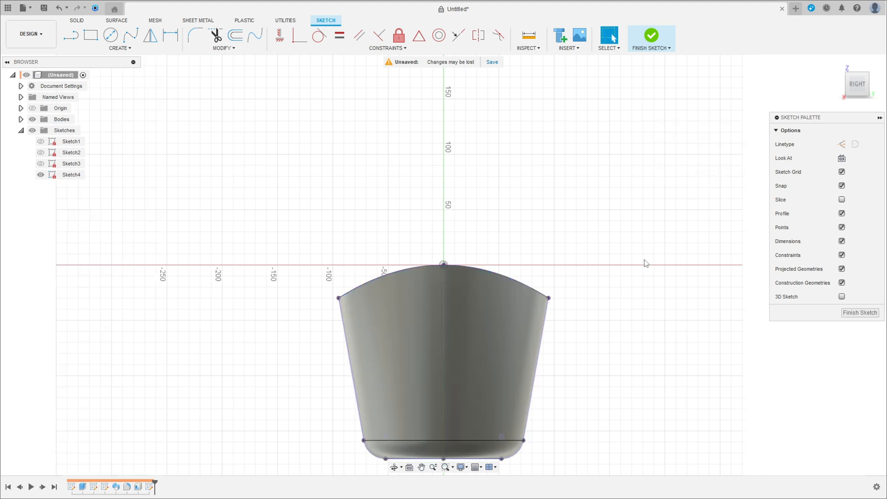
# Step: Hide the bodies and draw a three-point arc slot across the upper part of the outline, about 57 mm centreline radius and 29 mm wide
pyautogui.click(32, 119)
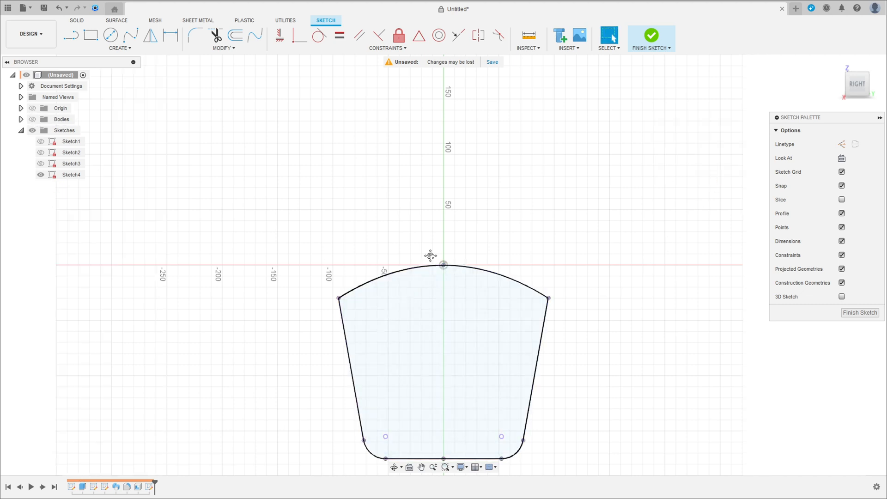
pyautogui.moveTo(431, 255); pyautogui.dragTo(439, 204, button='middle')
pyautogui.click(120, 48)
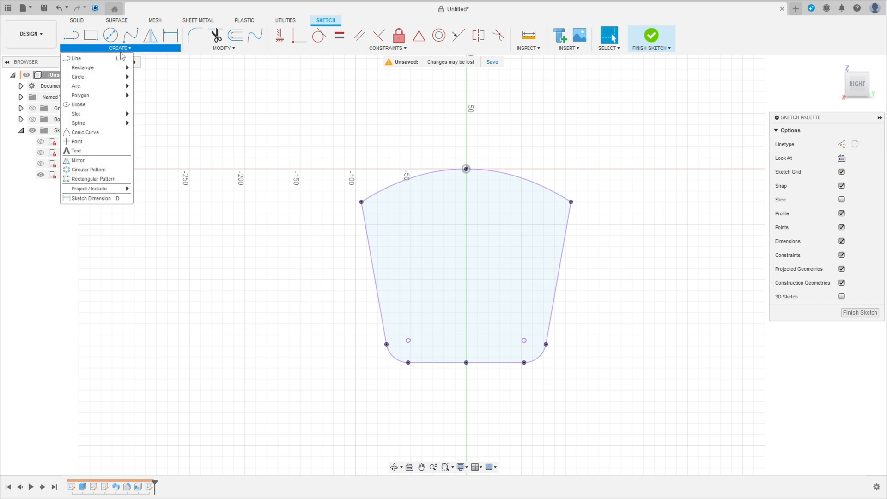
pyautogui.moveTo(97, 118)
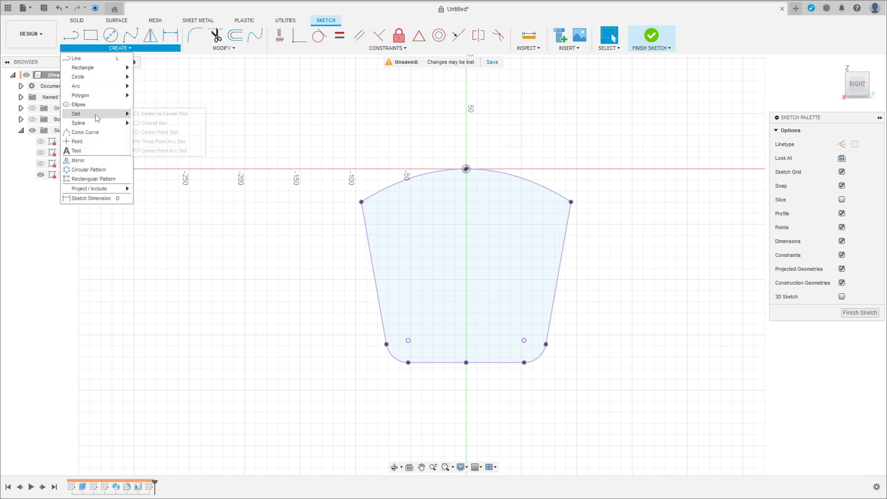
pyautogui.click(152, 141)
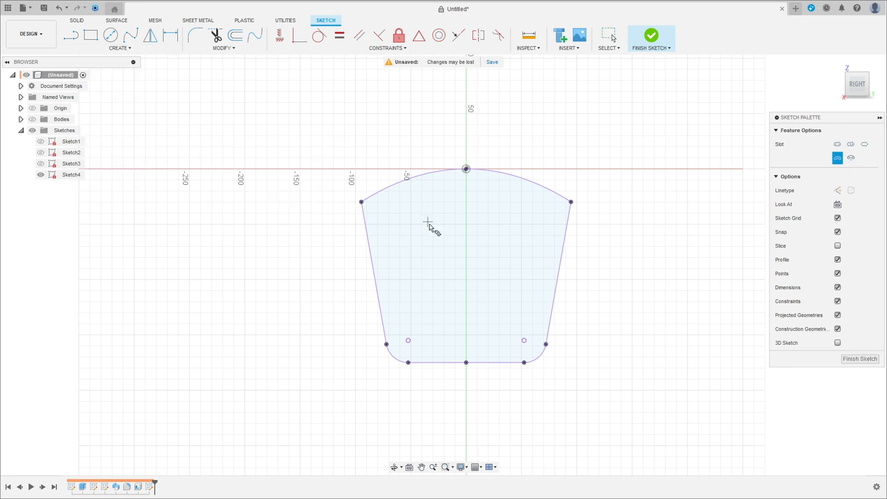
pyautogui.click(410, 235)
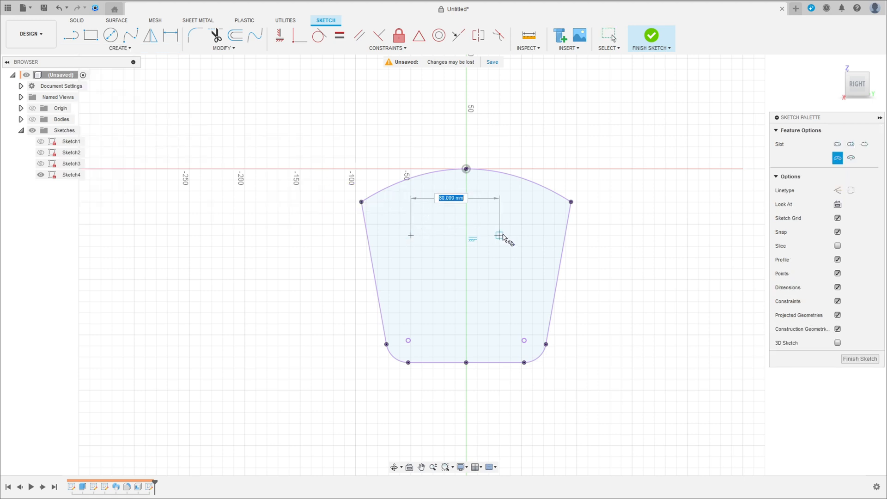
pyautogui.click(522, 236)
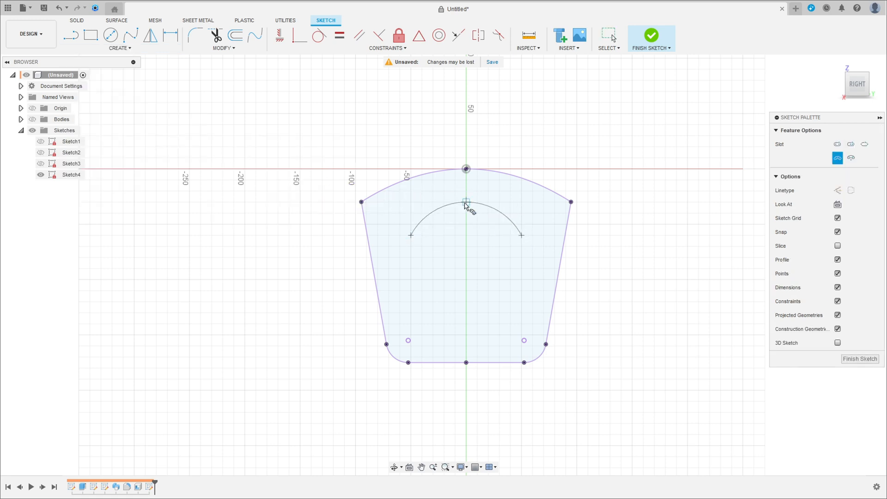
pyautogui.click(465, 203)
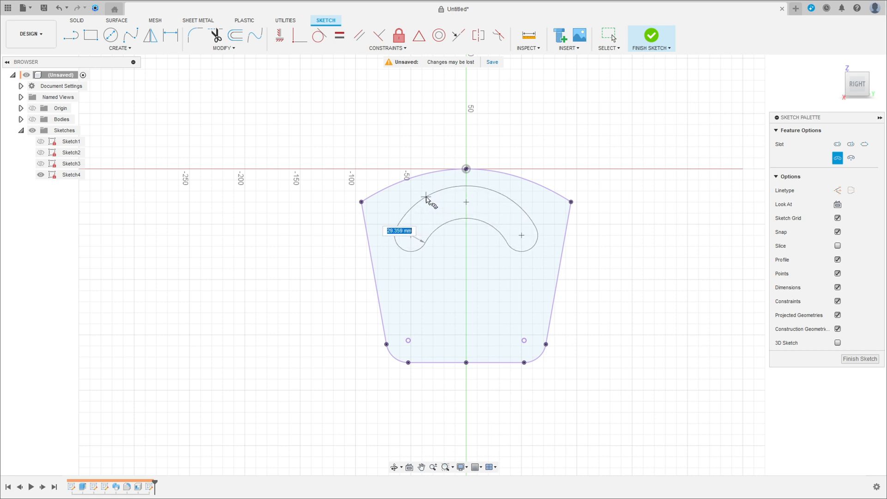
pyautogui.click(427, 198)
# Step: Dimension the arc slot's centreline radius to 40 mm
pyautogui.click(170, 35)
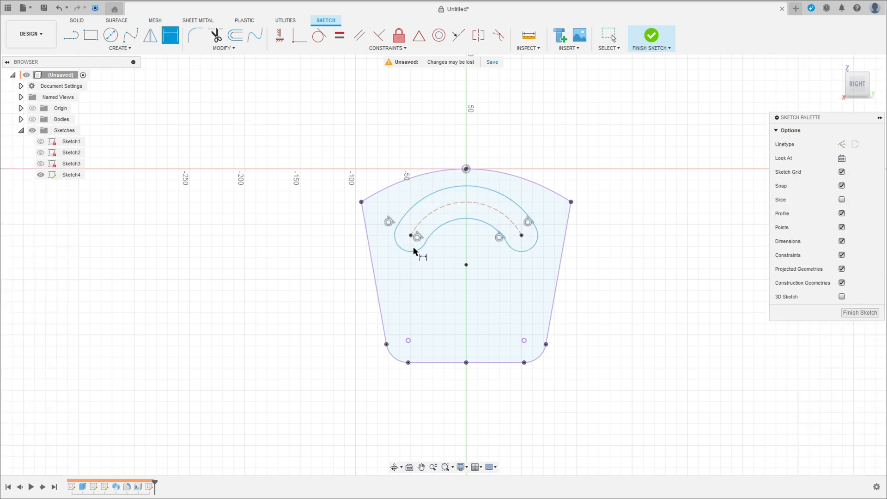
pyautogui.click(476, 204)
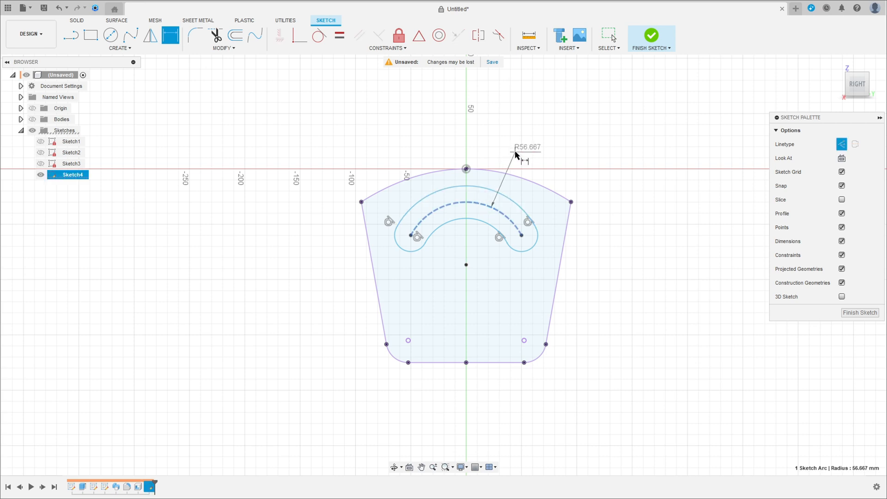
pyautogui.click(516, 156)
pyautogui.write('40')
pyautogui.press('Return')
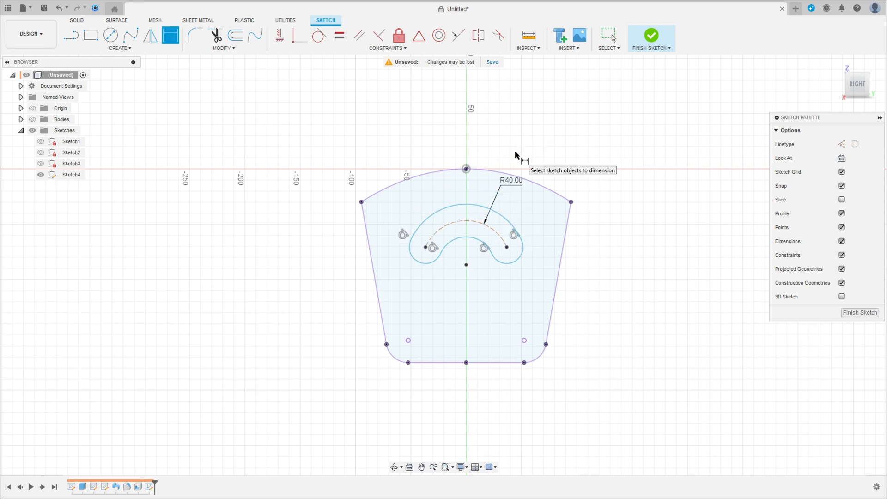
# Step: Dimension the slot's rounded end cap to a 12.5 mm radius
pyautogui.scroll(2, 421, 247)
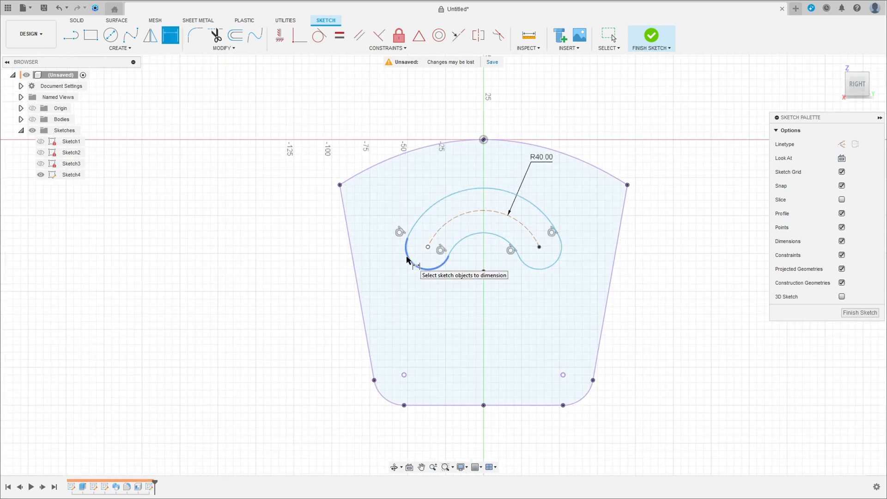
pyautogui.click(407, 259)
pyautogui.click(332, 253)
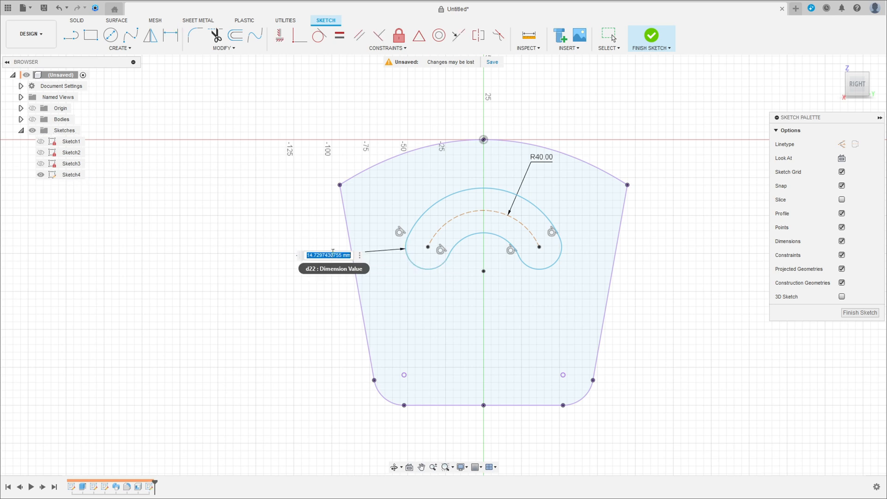
pyautogui.write('12.5')
pyautogui.press('Return')
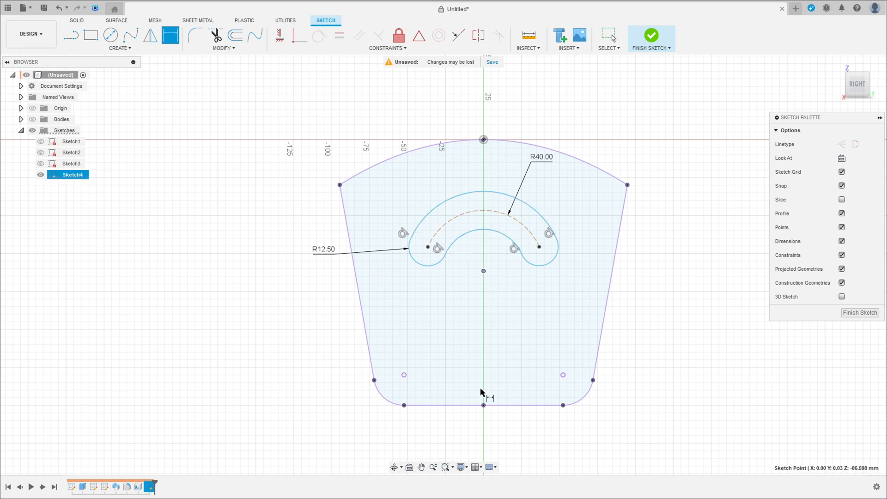
# Step: Dimension the slot's arc centre 100 mm above the midpoint of the outline's base
pyautogui.click(484, 406)
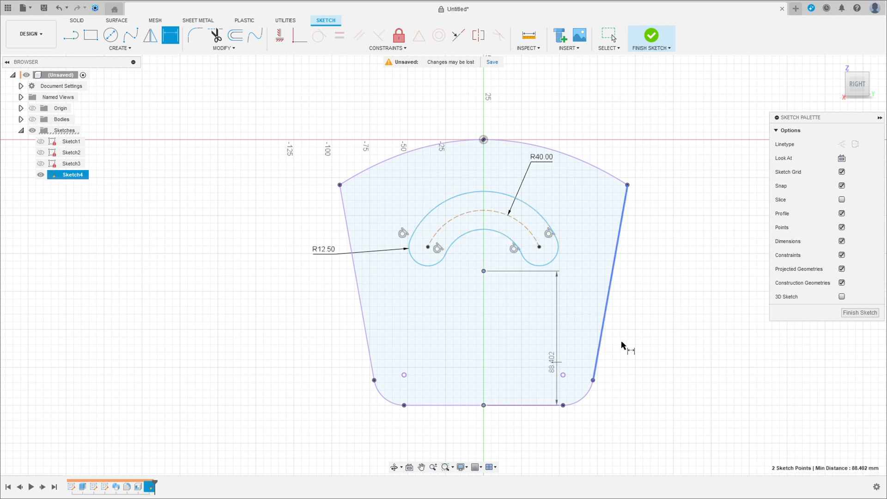
pyautogui.click(690, 325)
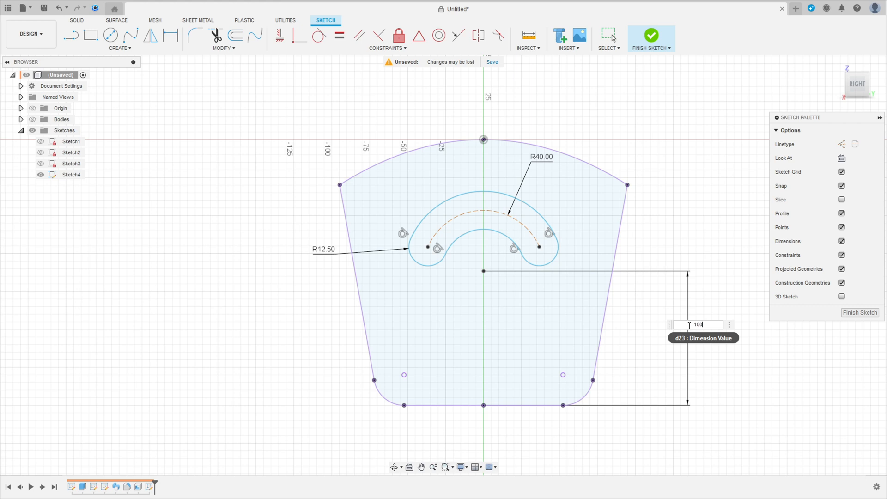
pyautogui.write('100')
pyautogui.press('Return')
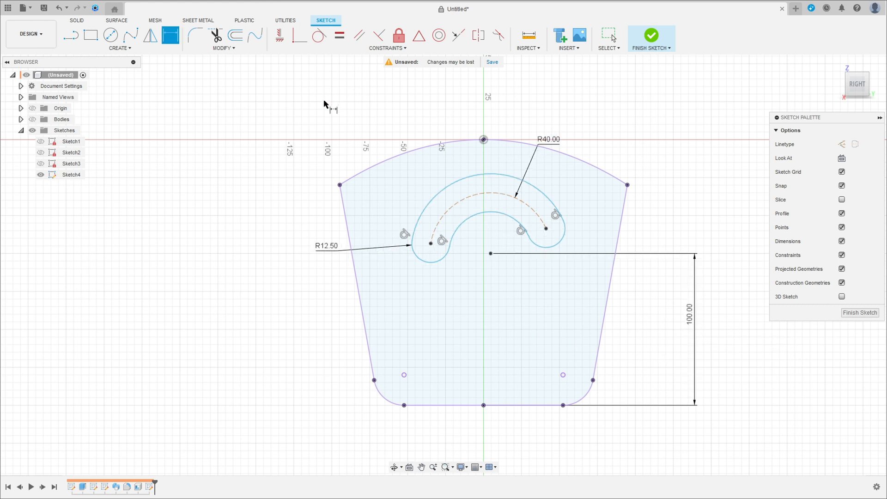
# Step: Constrain the slot's two end centres horizontally and align its arc centre vertically with the base midpoint
pyautogui.click(280, 37)
pyautogui.click(431, 244)
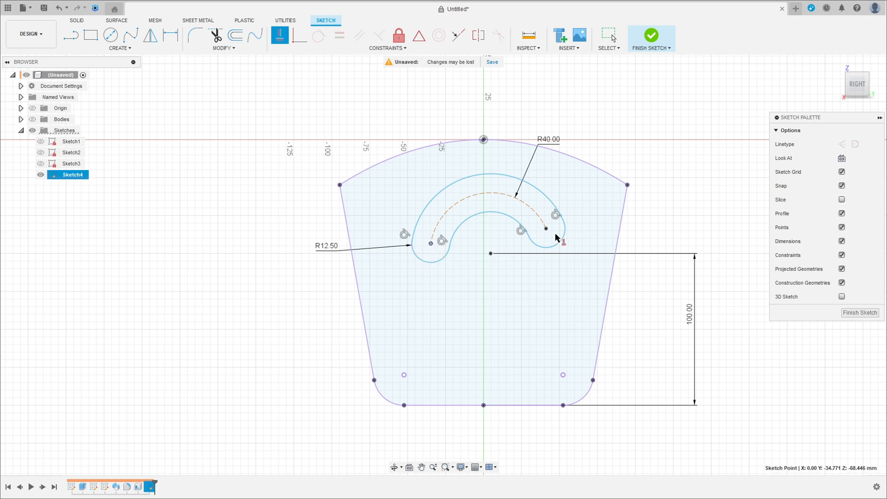
pyautogui.click(547, 229)
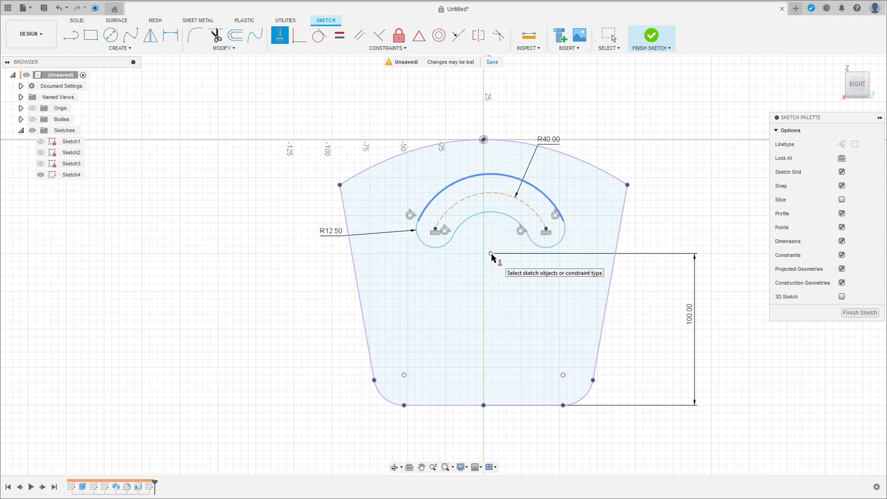
pyautogui.click(491, 254)
pyautogui.click(483, 405)
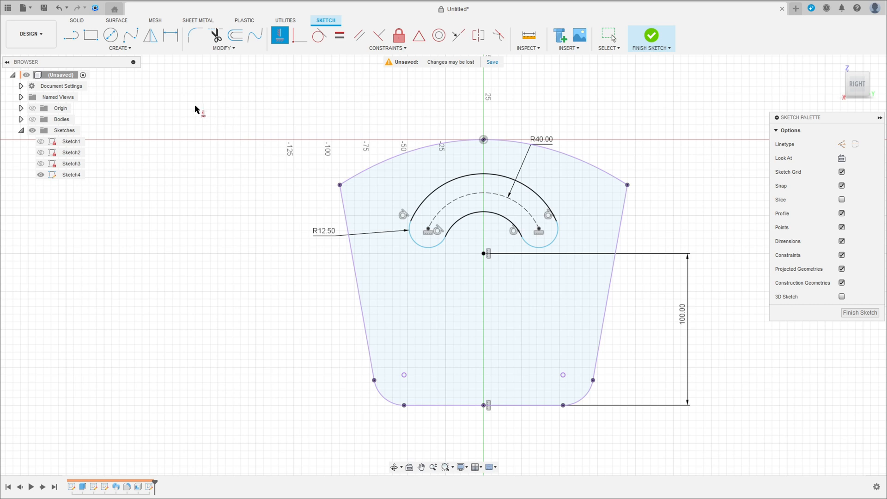
# Step: Draw construction lines joining the slot's two end centres and its arc centre to the base midpoint
pyautogui.click(71, 35)
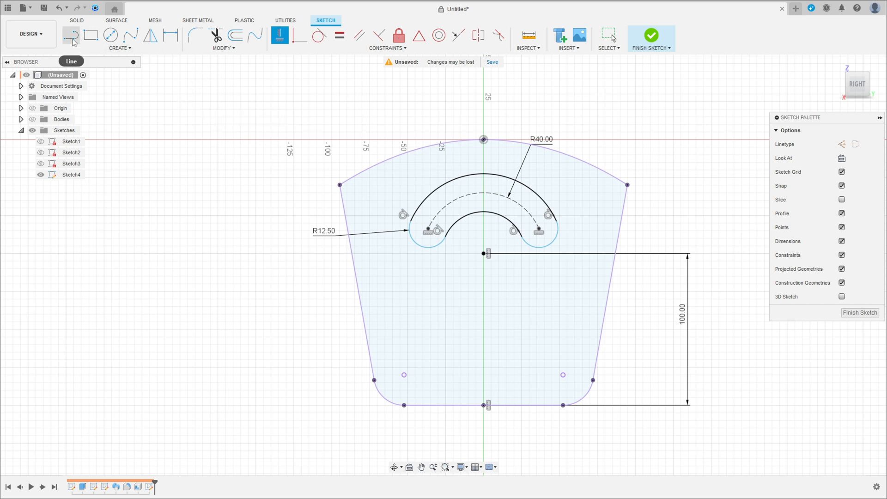
pyautogui.click(841, 144)
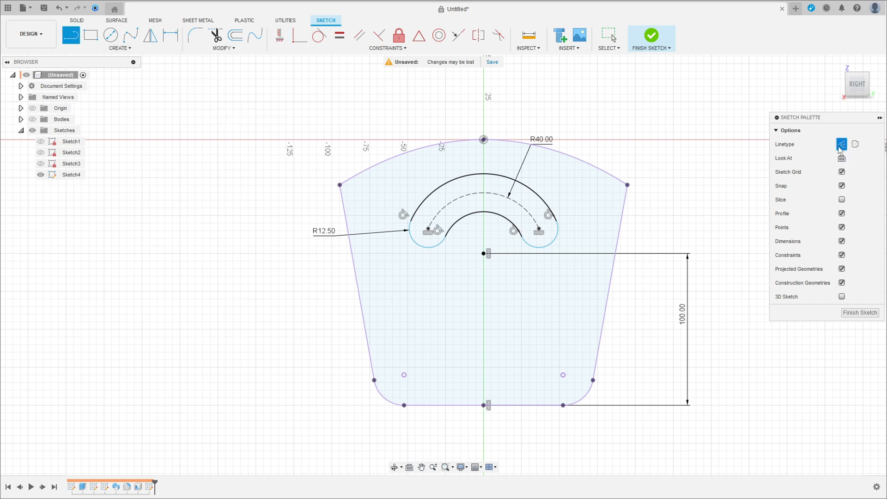
pyautogui.click(429, 229)
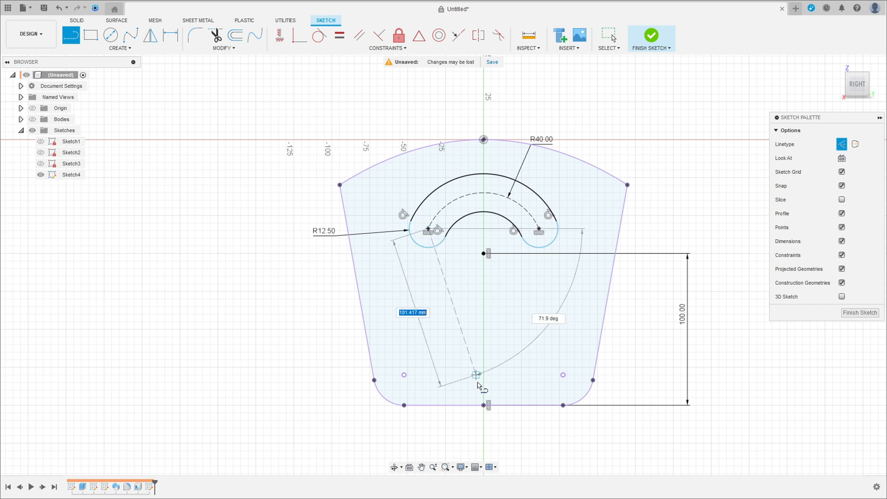
pyautogui.click(484, 405)
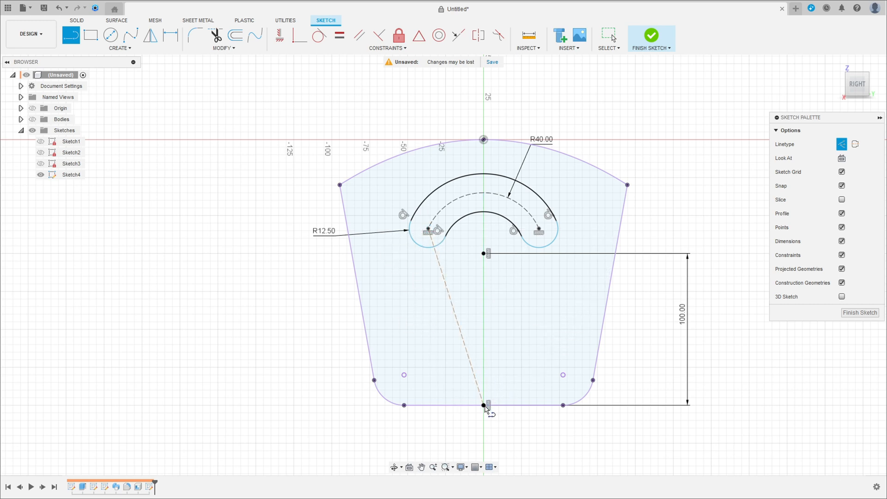
pyautogui.click(539, 229)
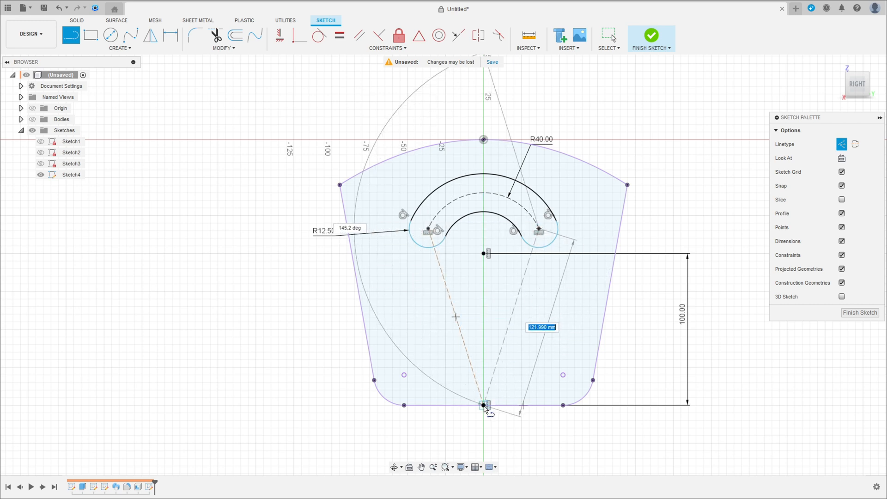
pyautogui.click(484, 405)
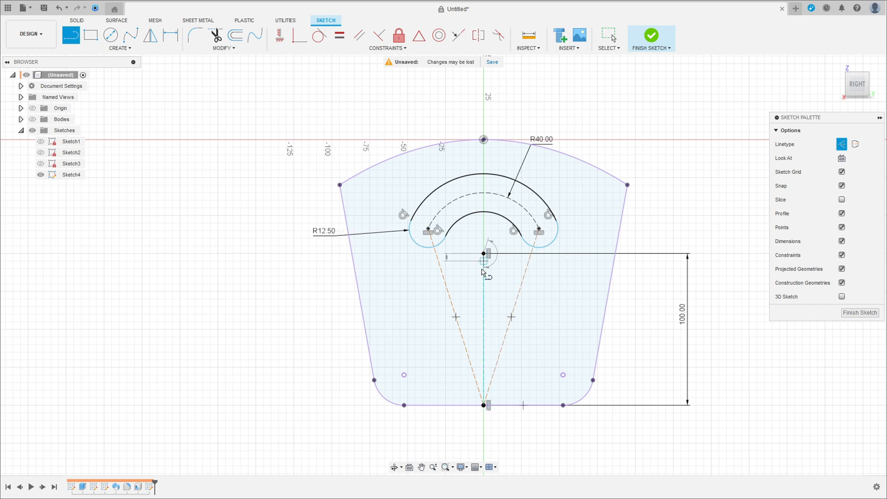
pyautogui.click(484, 253)
pyautogui.click(484, 405)
# Step: Dimension the angle between the two slanted construction lines to 25 degrees
pyautogui.click(170, 35)
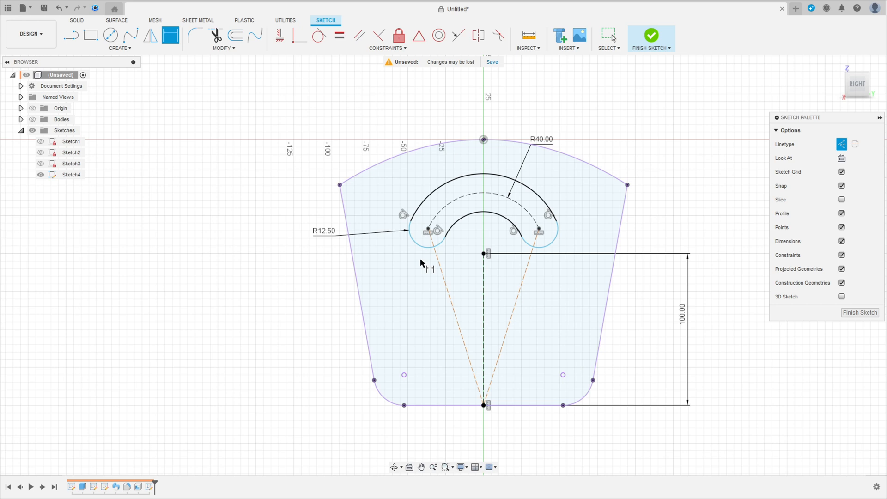
pyautogui.click(449, 294)
pyautogui.click(518, 295)
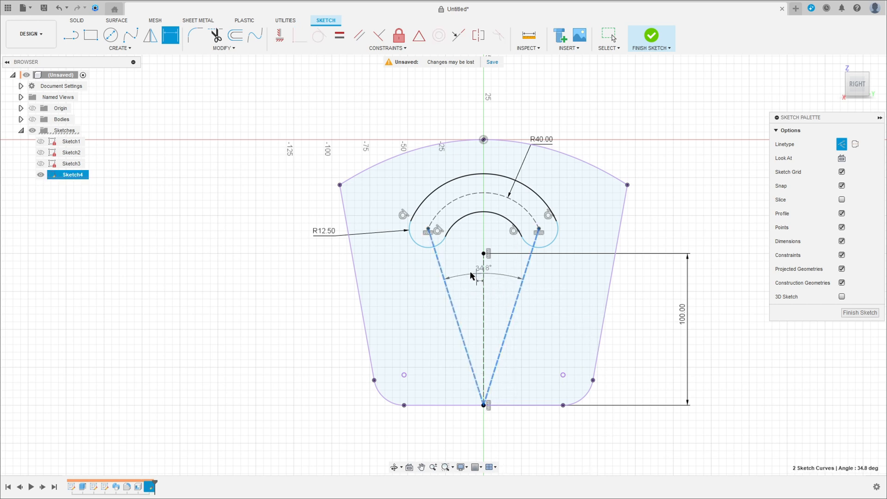
pyautogui.click(482, 243)
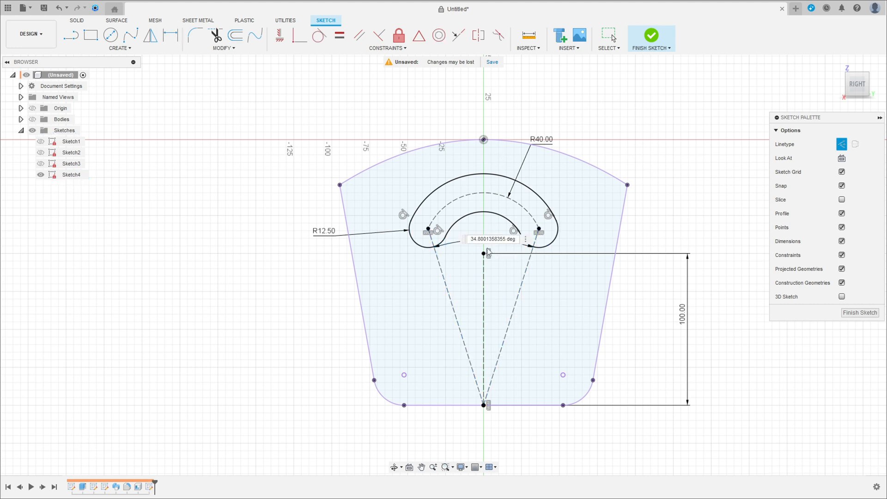
pyautogui.press('Return')
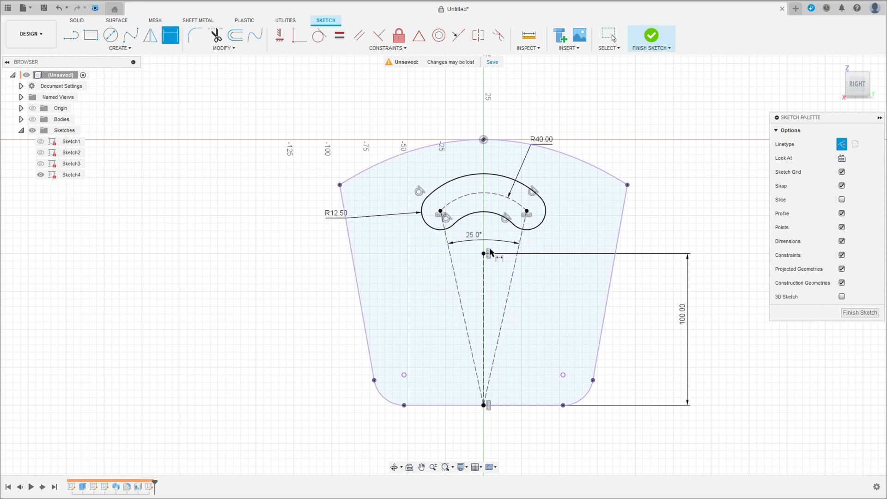
# Step: Add a driven angle dimension between the vertical construction line and the left slanted one
pyautogui.click(484, 292)
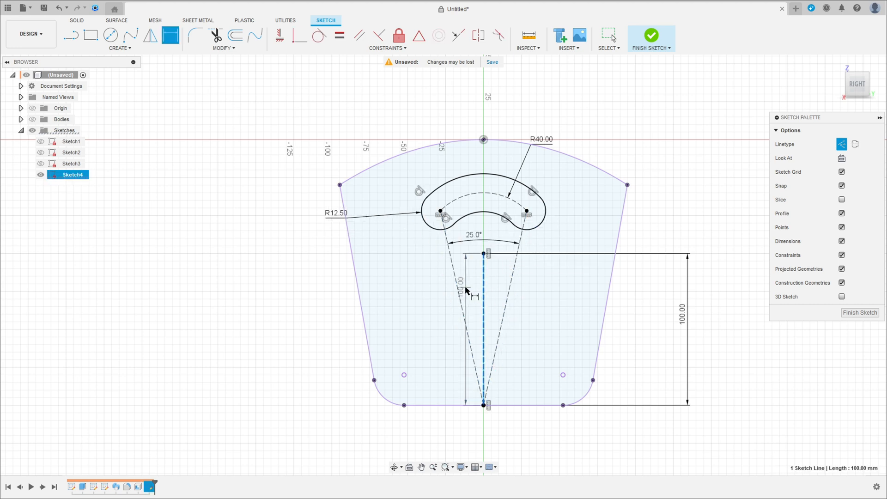
pyautogui.click(460, 297)
pyautogui.click(467, 279)
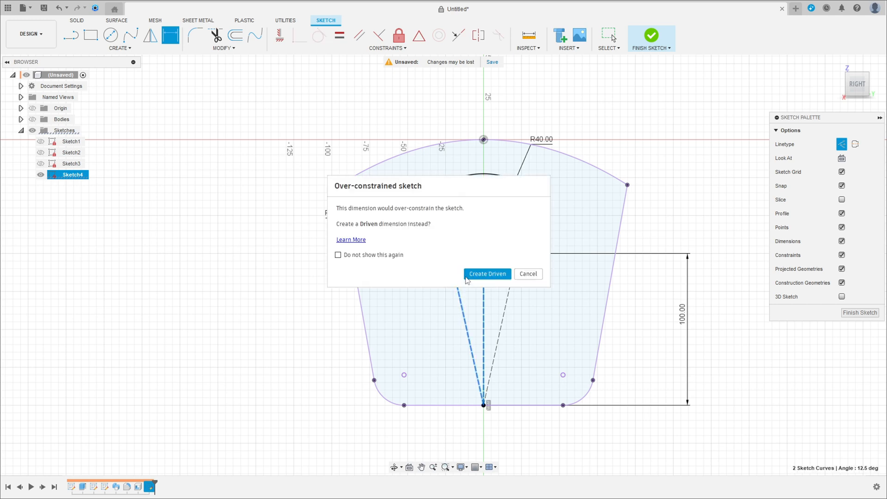
pyautogui.click(467, 277)
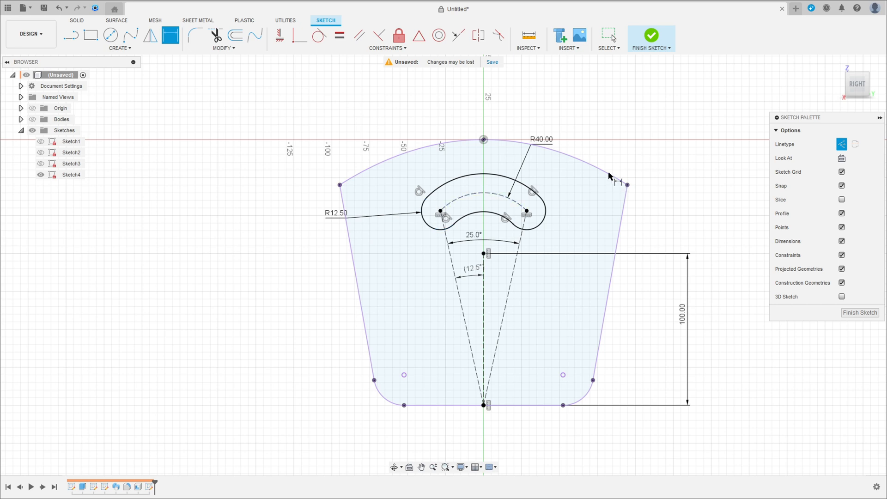
# Step: Finish the slot sketch and show the container body again
pyautogui.click(651, 36)
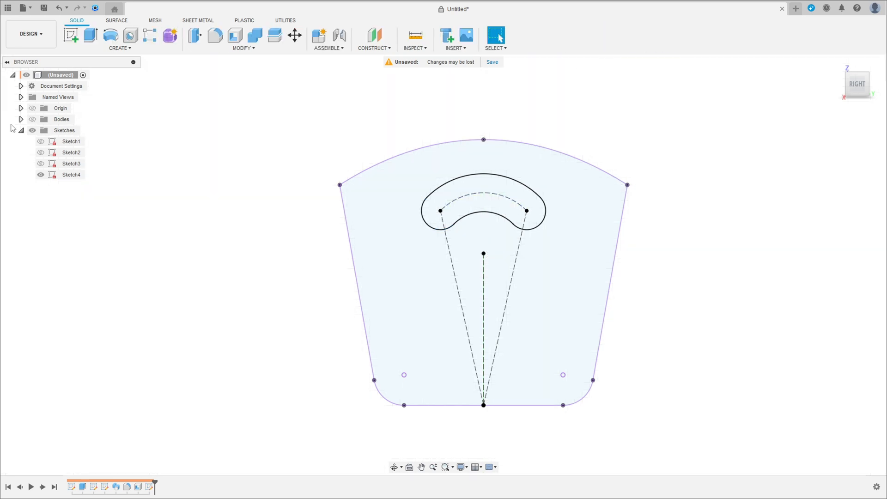
pyautogui.click(33, 120)
pyautogui.keyDown('shift'); pyautogui.moveTo(221, 141); pyautogui.dragTo(243, 151, button='middle'); pyautogui.keyUp('shift')
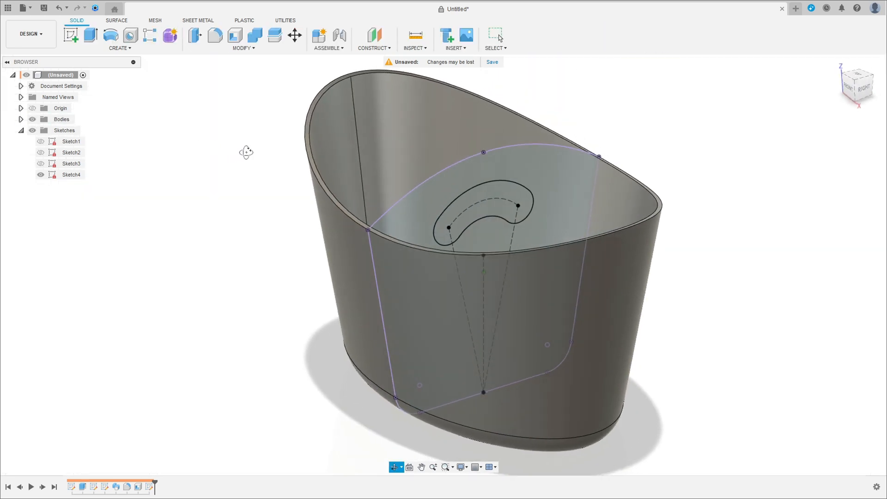
# Step: Extrude the slot profile as a symmetric cut with extent All through both ends of the container
pyautogui.click(90, 35)
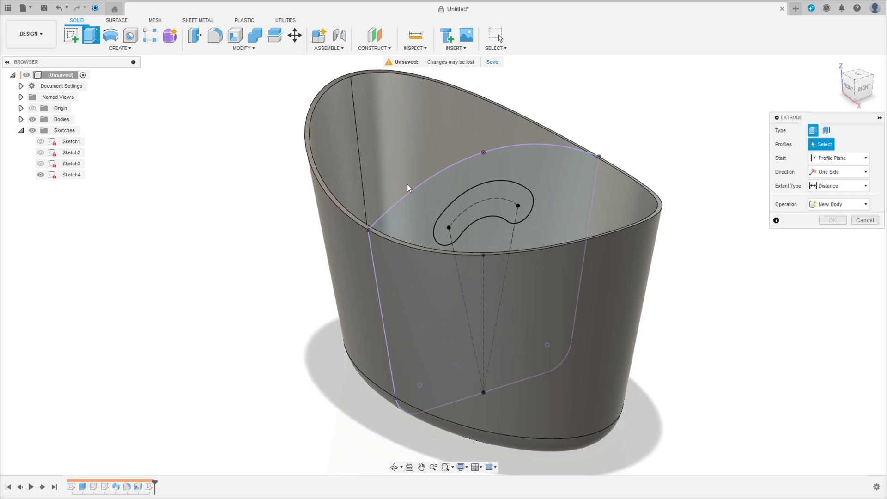
pyautogui.click(478, 207)
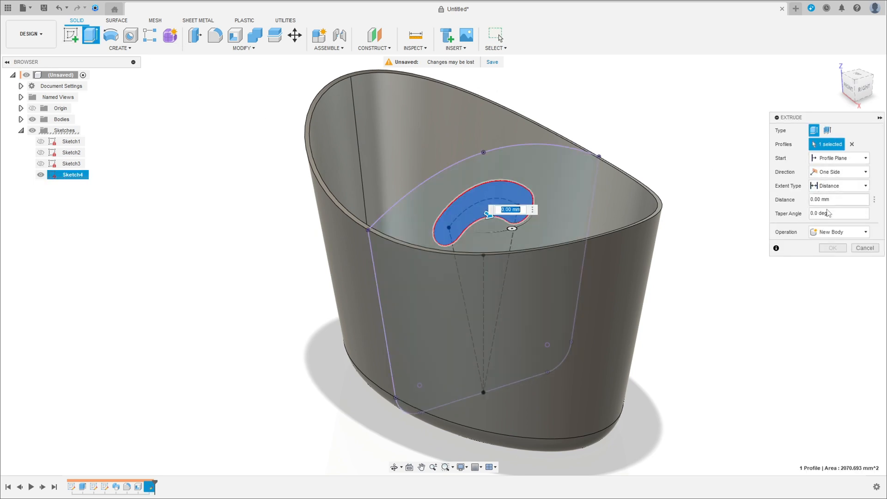
pyautogui.click(837, 232)
pyautogui.click(827, 255)
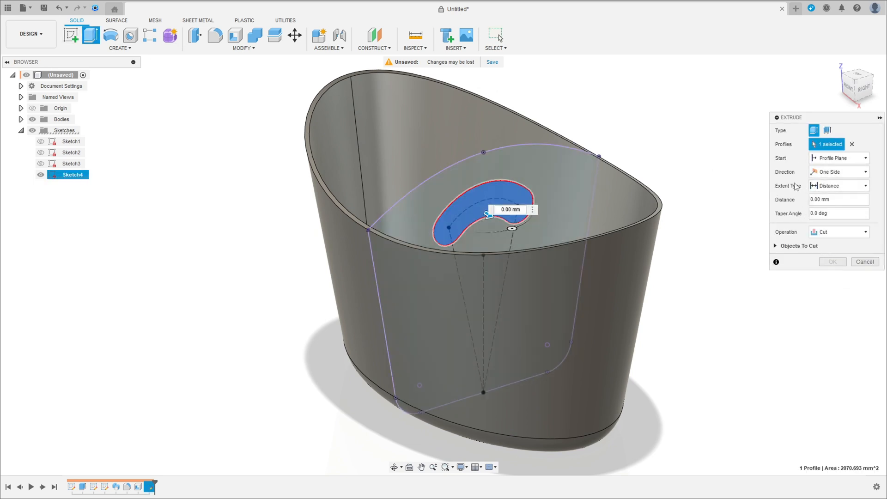
pyautogui.click(837, 186)
pyautogui.click(827, 218)
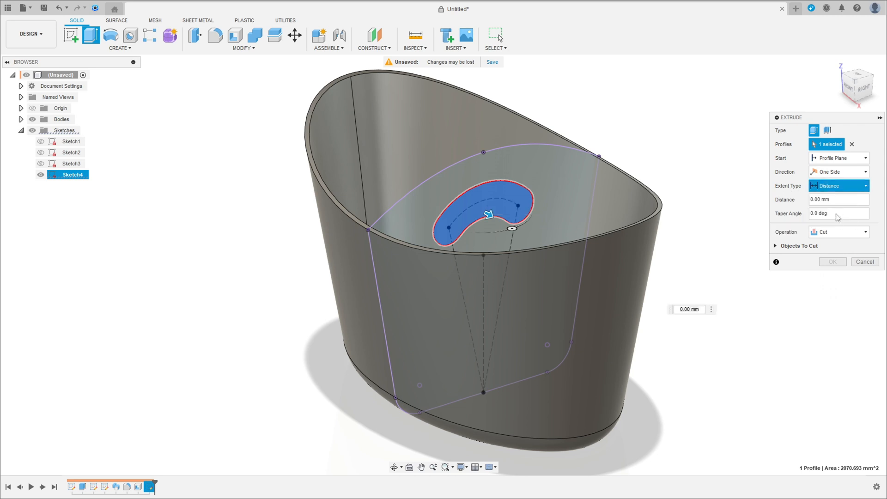
pyautogui.click(837, 172)
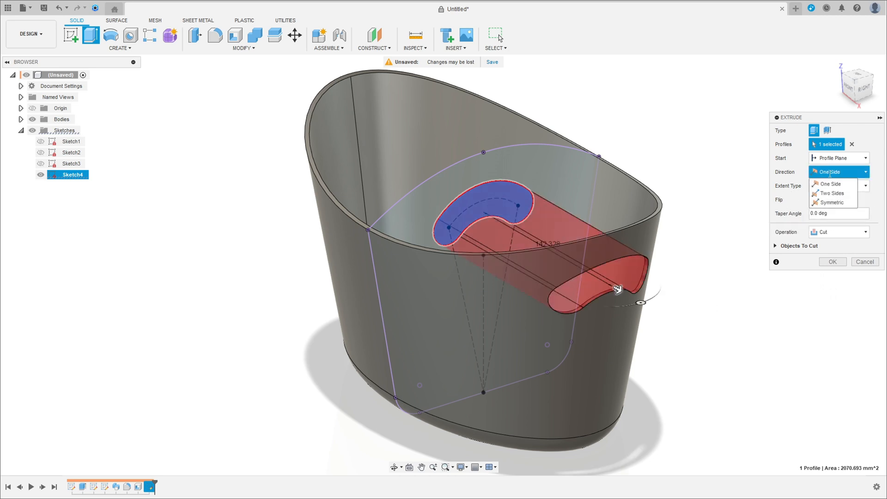
pyautogui.click(833, 203)
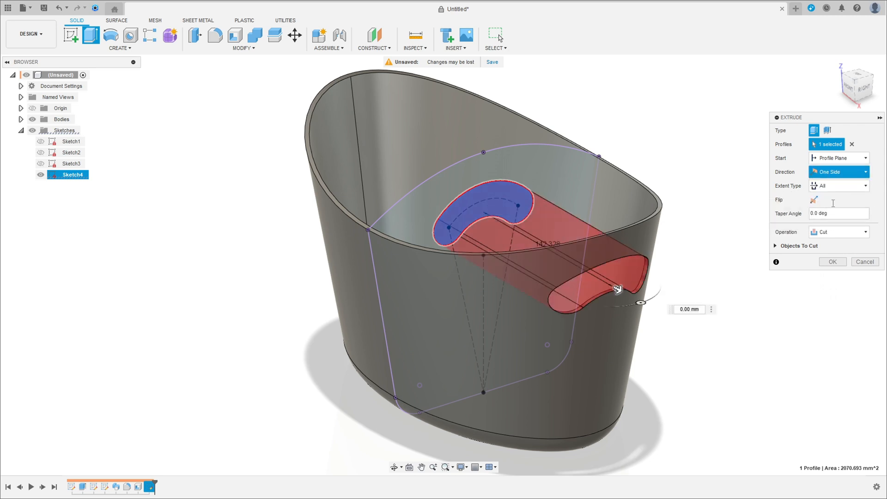
pyautogui.click(832, 262)
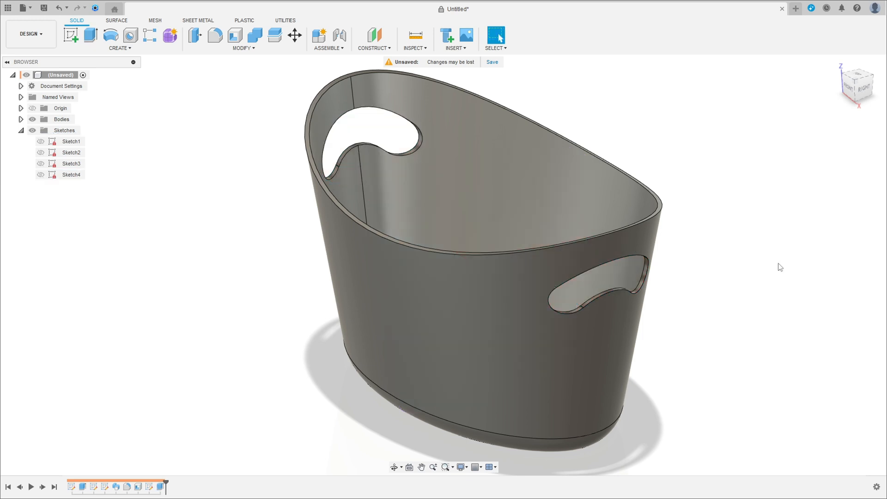
# Step: Fillet the inner and outer edges of both handle cutouts with a 1 mm radius
pyautogui.click(216, 37)
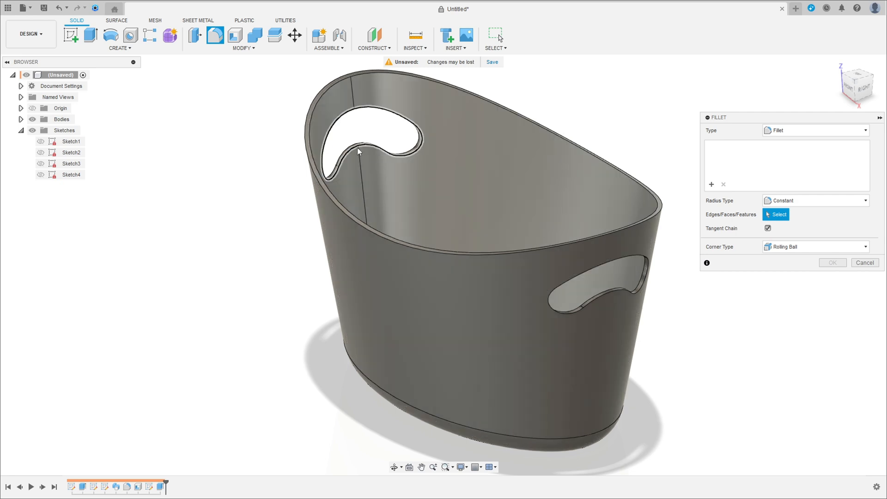
pyautogui.click(358, 151)
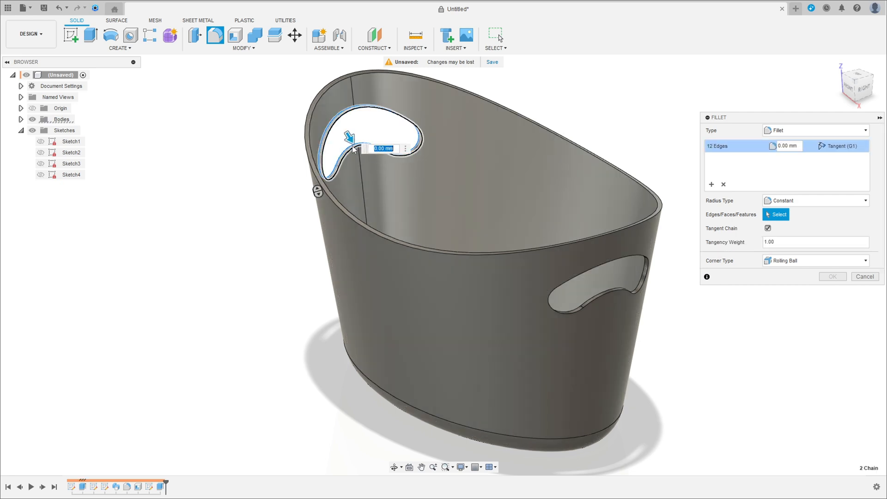
pyautogui.click(599, 298)
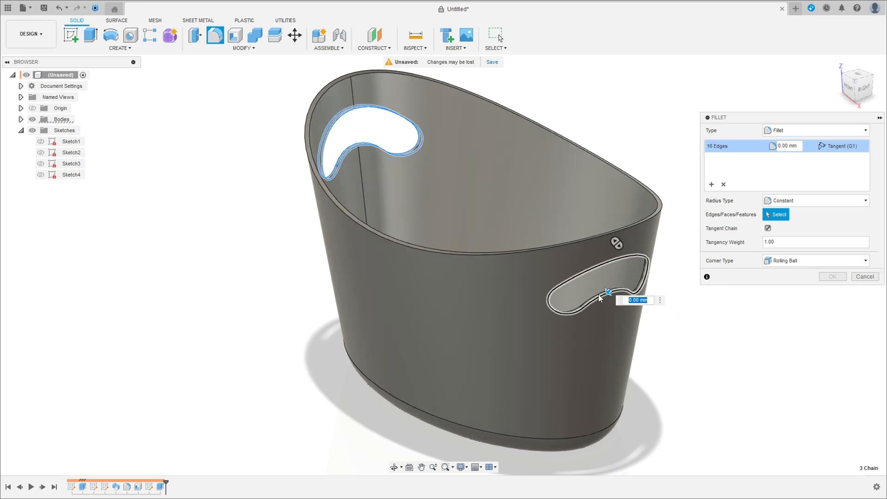
pyautogui.click(599, 298)
pyautogui.write('1')
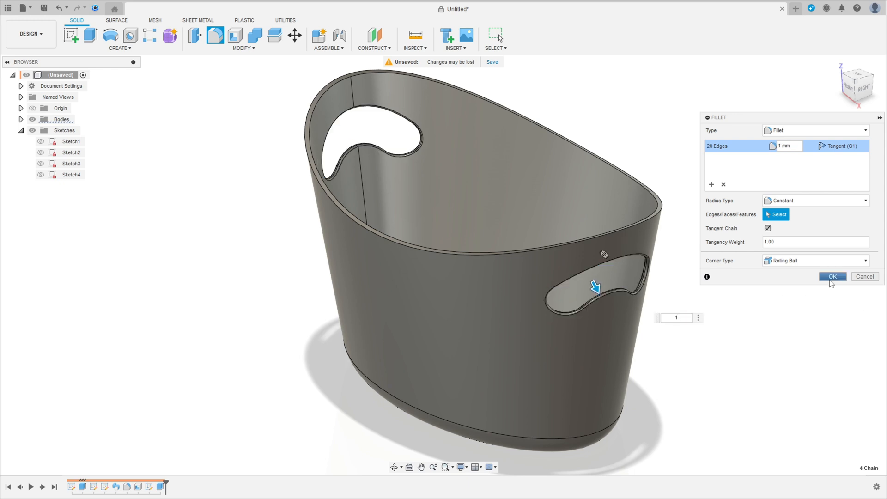
pyautogui.press('Return')
# Step: Start a new sketch on the front (XZ) origin plane
pyautogui.scroll(-4, 661, 293)
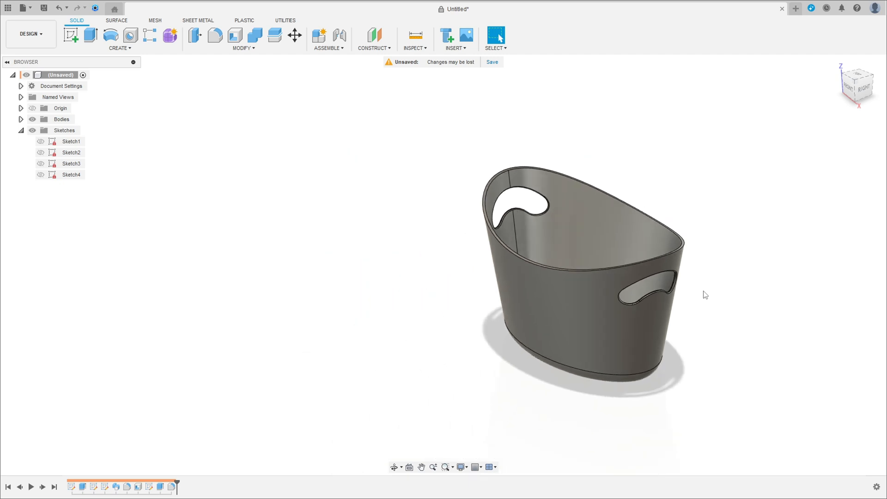
pyautogui.keyDown('shift'); pyautogui.moveTo(647, 293); pyautogui.dragTo(398, 277, button='middle'); pyautogui.keyUp('shift')
pyautogui.click(837, 65)
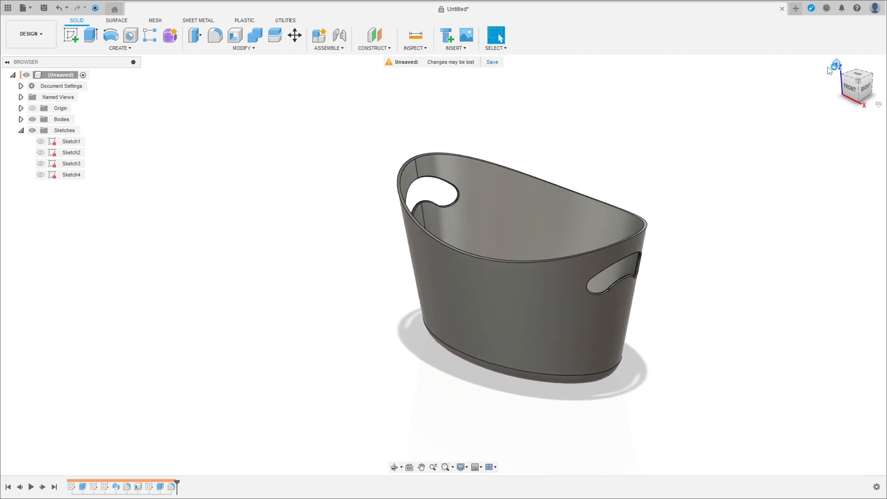
pyautogui.click(71, 35)
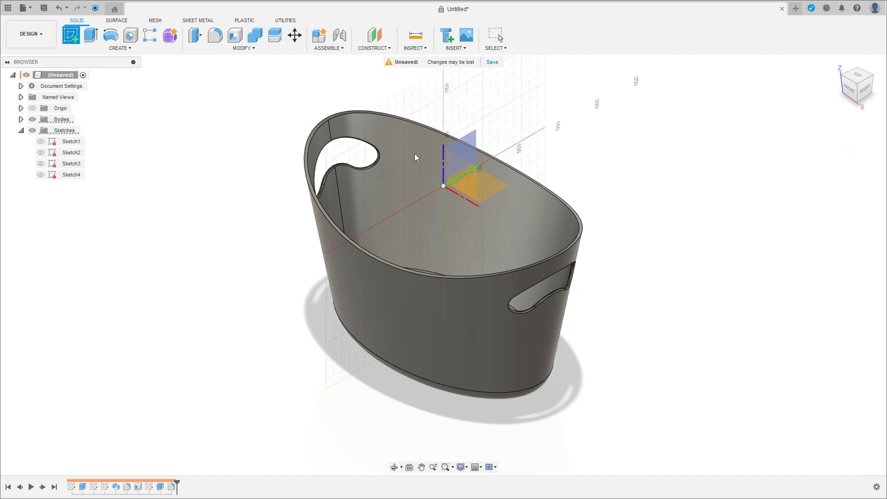
pyautogui.click(464, 174)
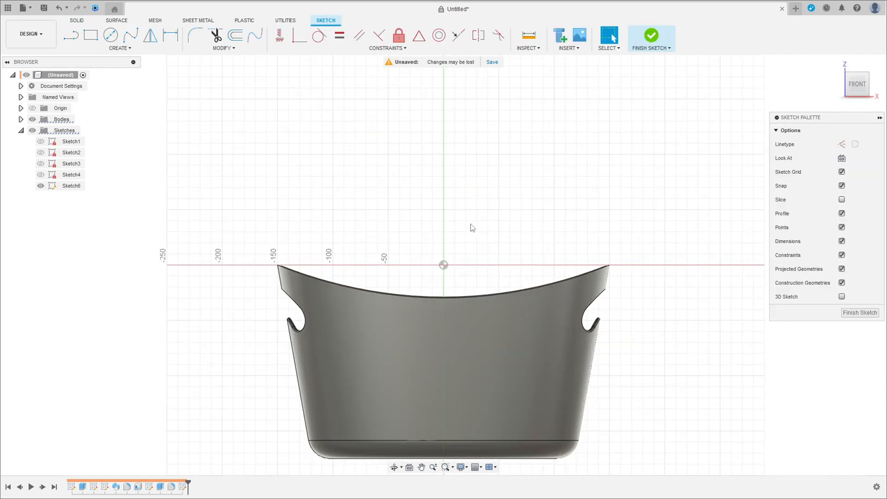
# Step: Project the whole container body's outline into the sketch and hide the body
pyautogui.click(98, 48)
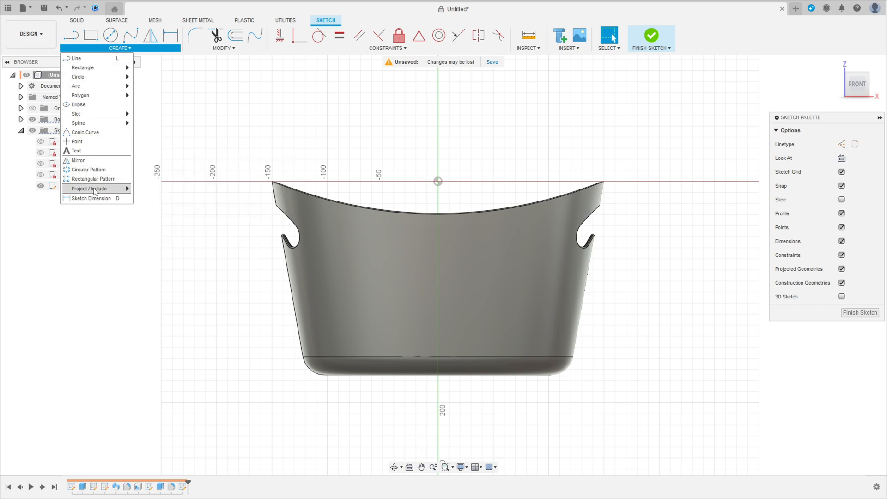
pyautogui.moveTo(106, 188)
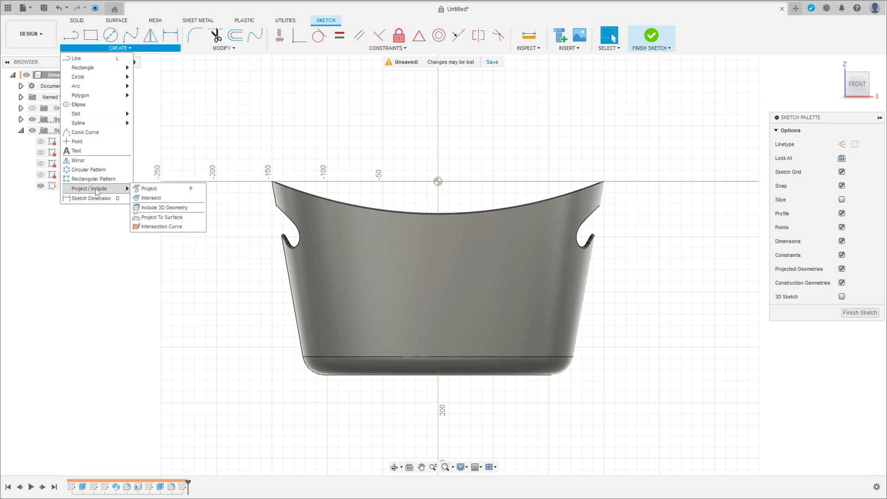
pyautogui.click(150, 189)
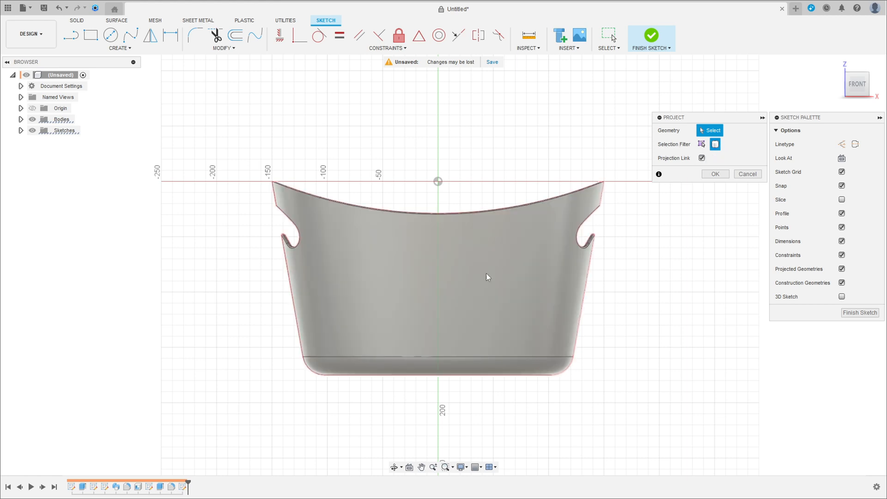
pyautogui.click(486, 273)
pyautogui.click(714, 174)
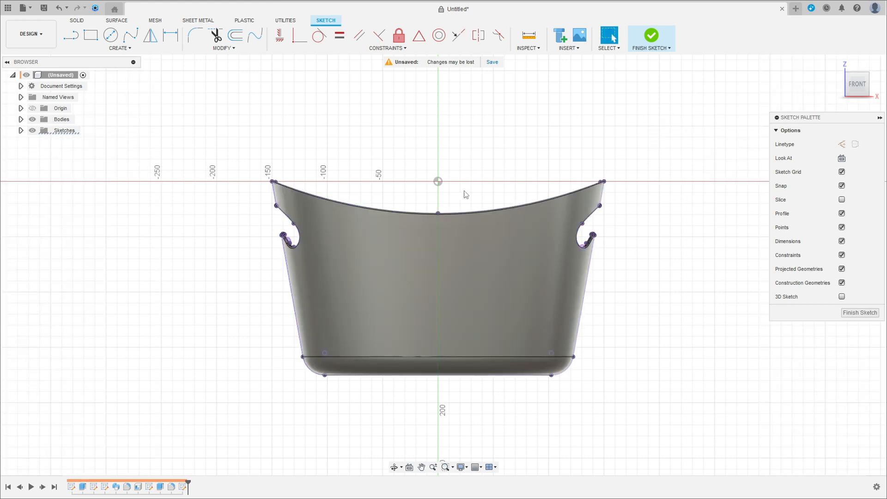
pyautogui.click(33, 120)
# Step: Draw a vertical construction line from the midpoint of the curved top edge down to the projected bottom edge
pyautogui.click(113, 48)
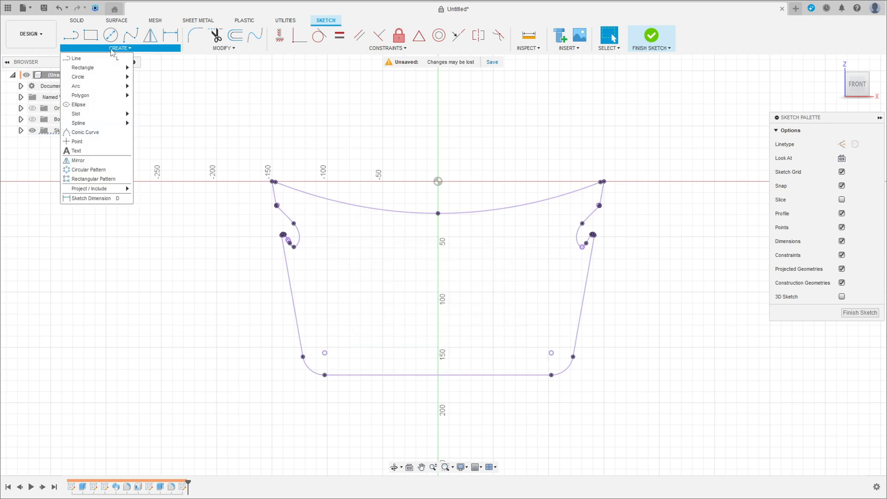
pyautogui.click(100, 60)
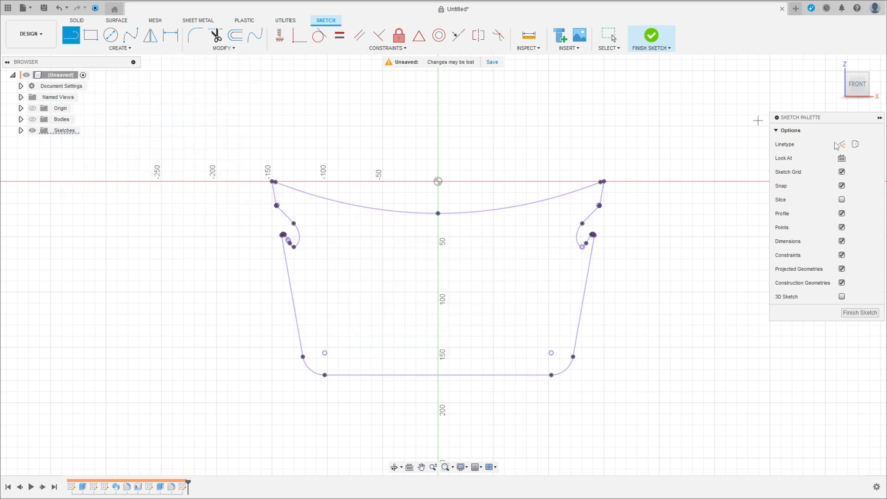
pyautogui.click(839, 144)
pyautogui.click(438, 214)
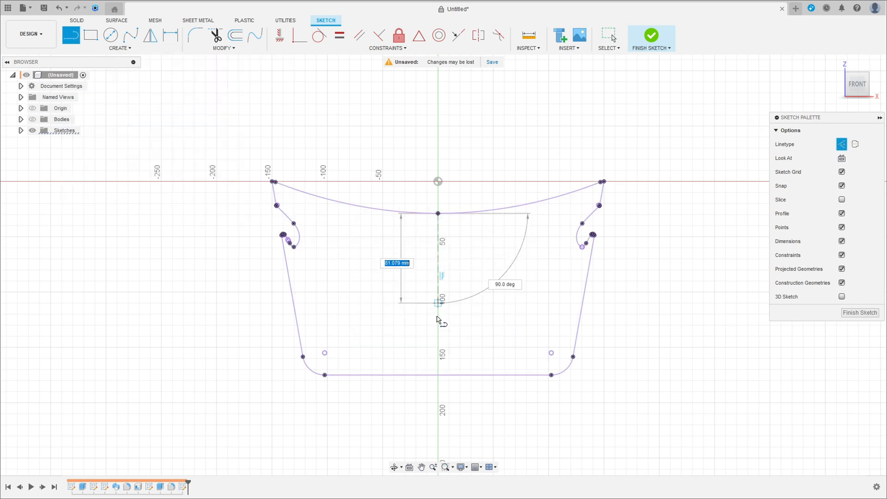
pyautogui.click(438, 375)
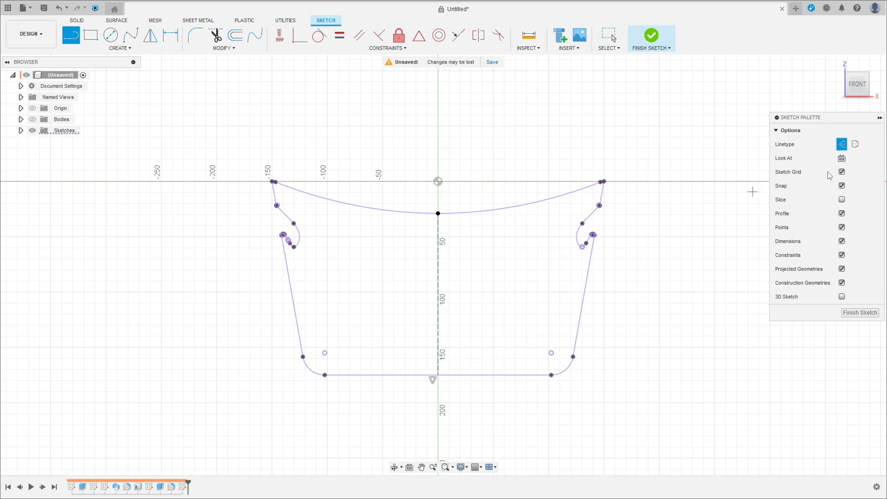
pyautogui.press('Escape')
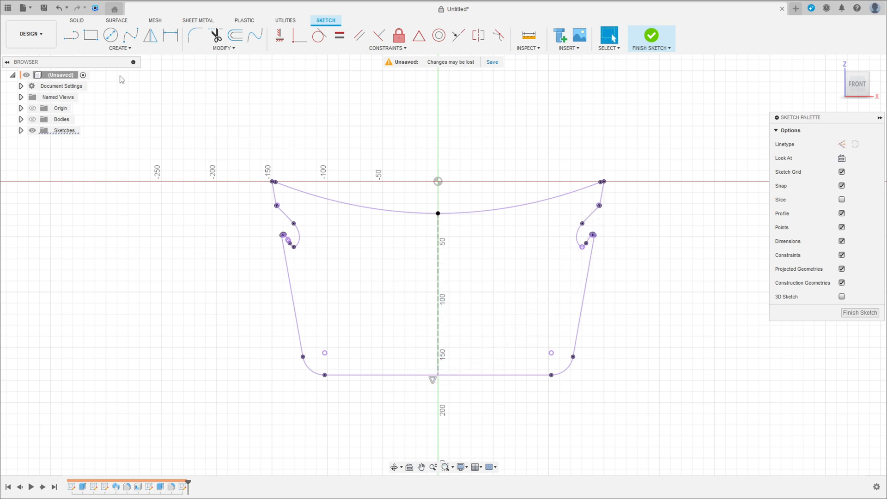
# Step: Sketch a slanted center-to-center slot about 90 mm long between its centers, crossing the vertical construction line
pyautogui.click(125, 51)
pyautogui.moveTo(99, 114)
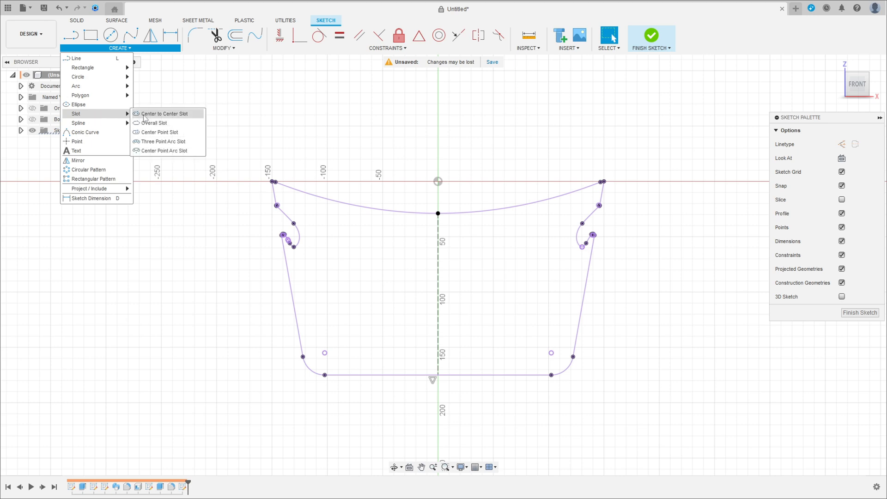
pyautogui.click(157, 114)
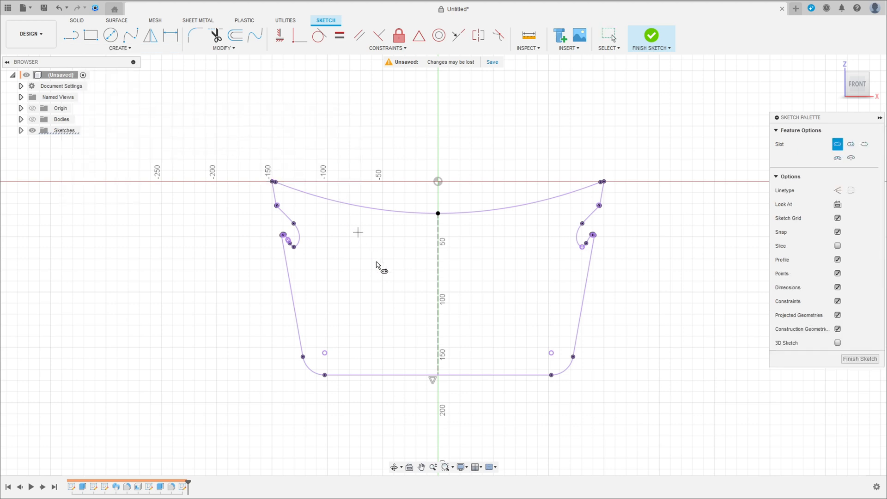
pyautogui.click(404, 324)
pyautogui.click(489, 271)
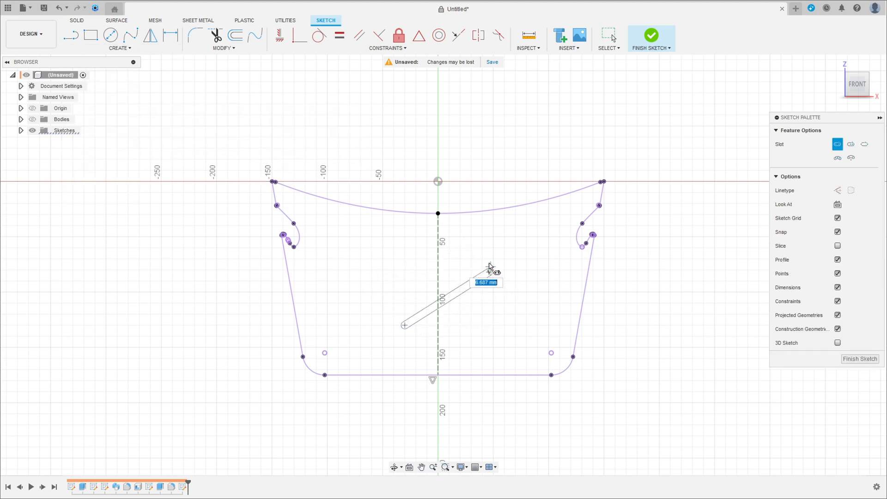
pyautogui.click(491, 264)
# Step: Dimension the slot with 110 mm between its end centers and a 6 mm end radius
pyautogui.scroll(4, 457, 309)
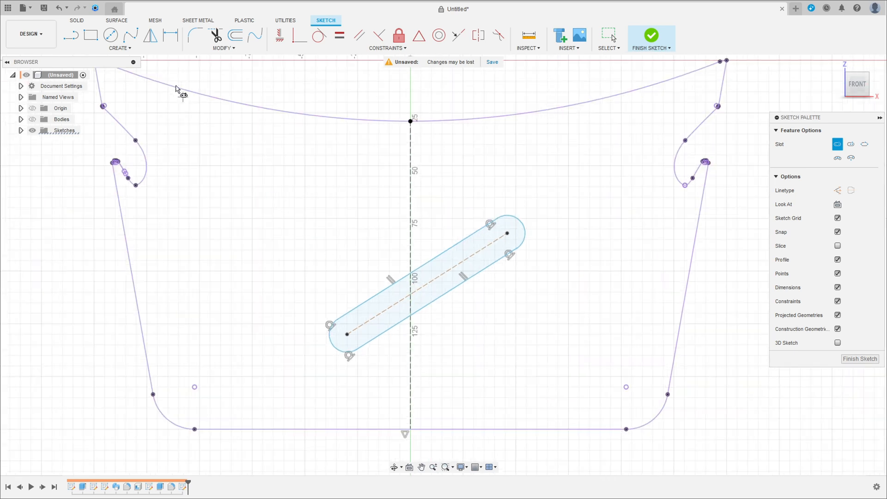
pyautogui.press('d')
pyautogui.click(450, 268)
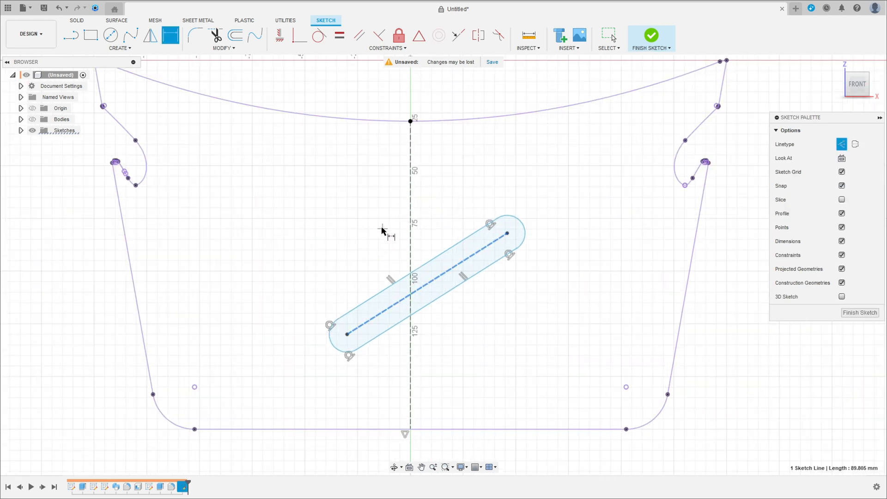
pyautogui.click(330, 219)
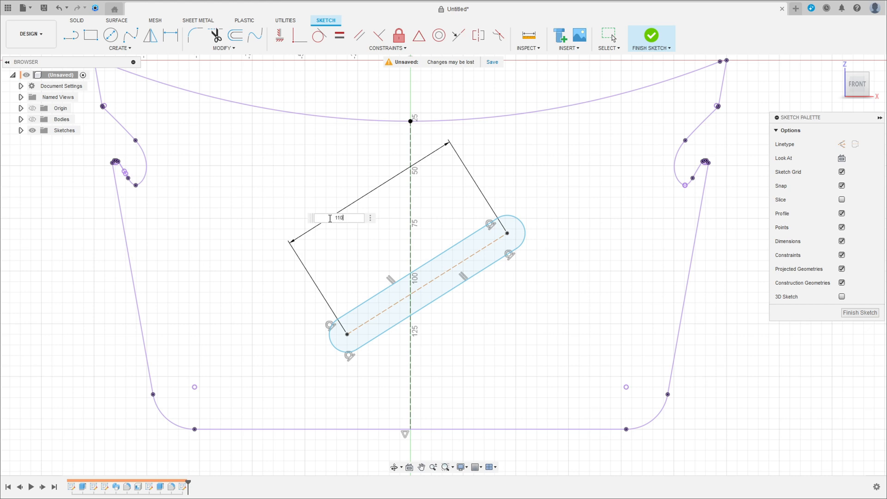
pyautogui.press('Return')
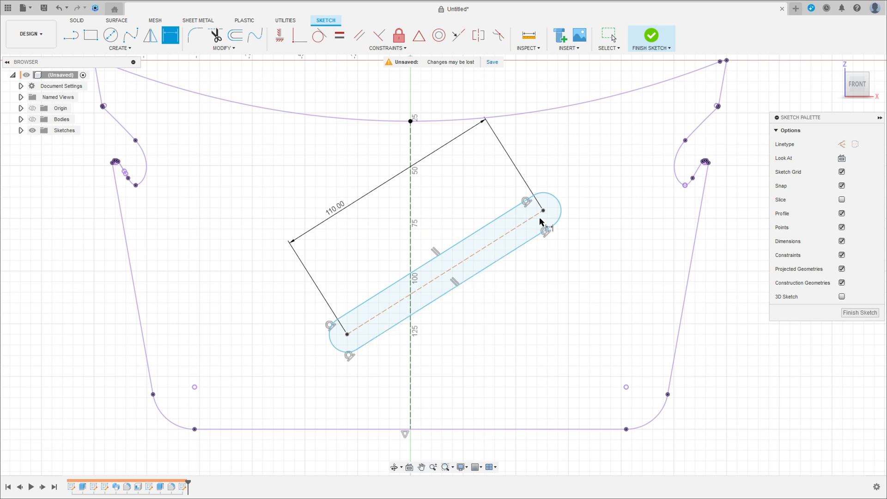
pyautogui.click(557, 197)
pyautogui.click(557, 162)
pyautogui.write('6')
pyautogui.press('Return')
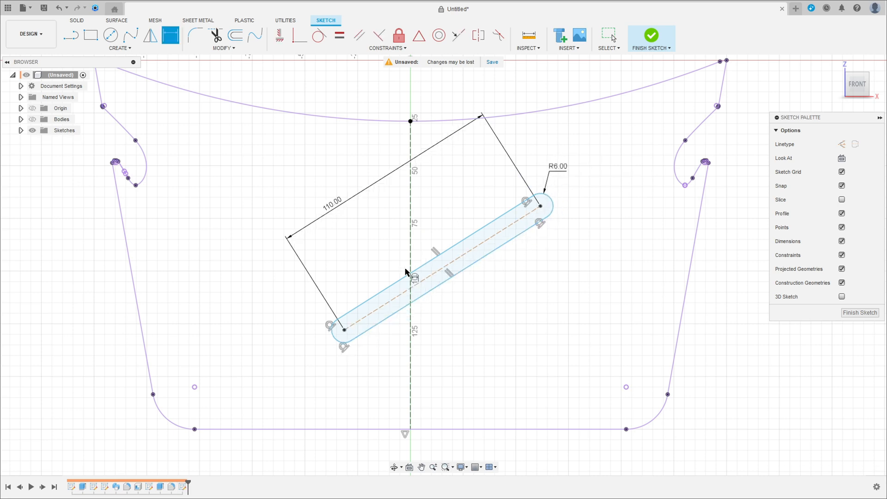
# Step: Position the slot's lower center 40 mm above the bottom edge and 20 mm from the vertical construction line
pyautogui.click(345, 329)
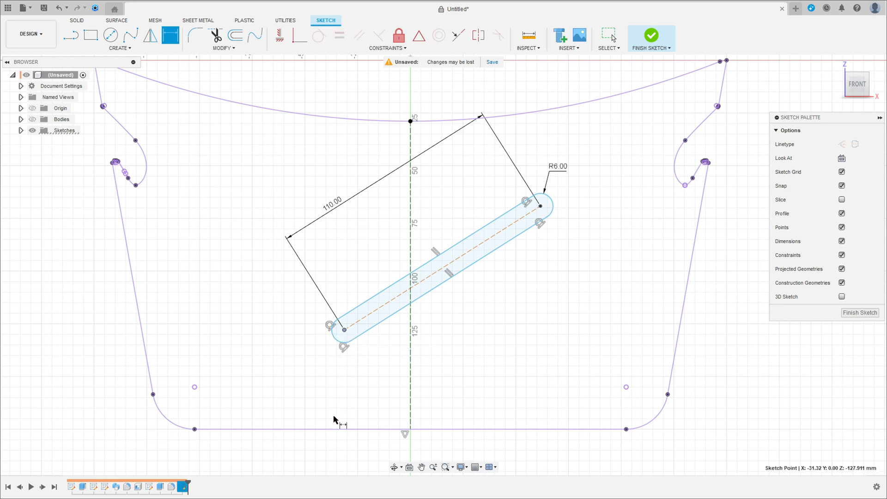
pyautogui.click(341, 428)
pyautogui.click(85, 369)
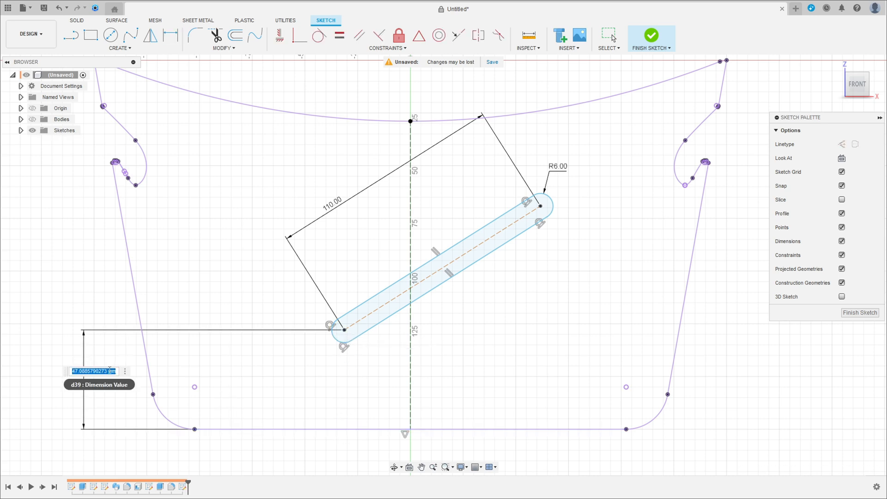
pyautogui.press('Return')
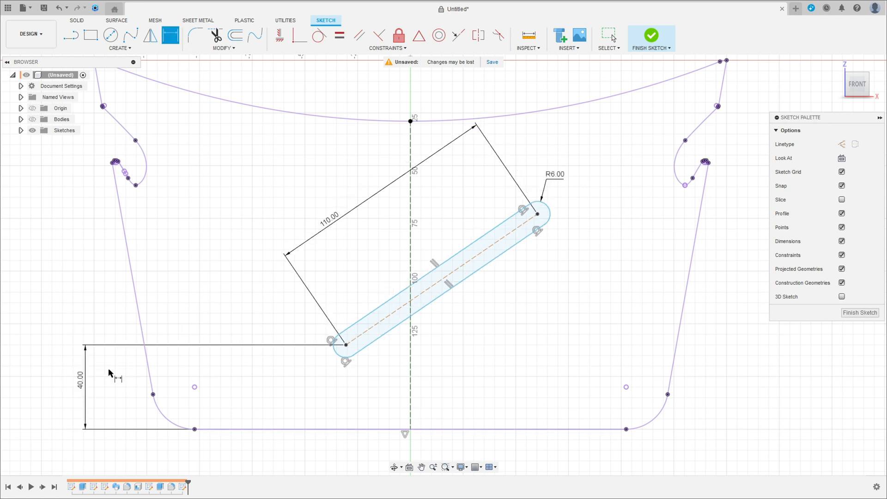
pyautogui.click(345, 346)
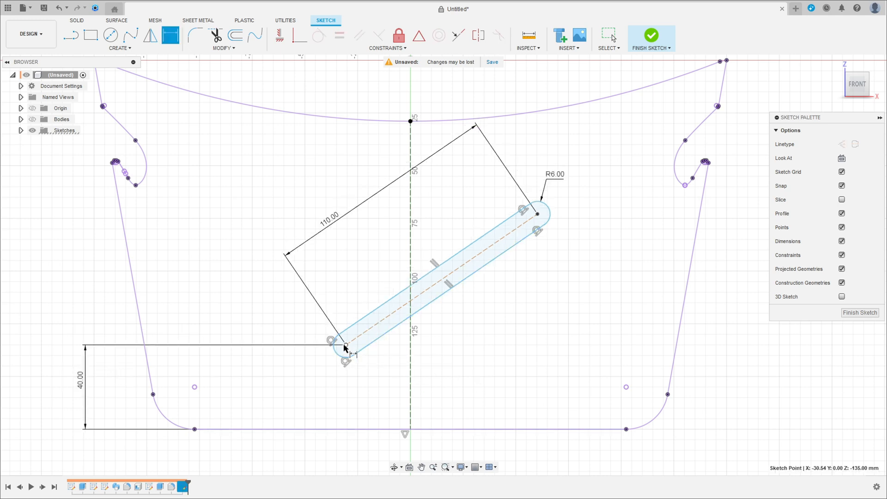
pyautogui.click(410, 397)
pyautogui.click(393, 455)
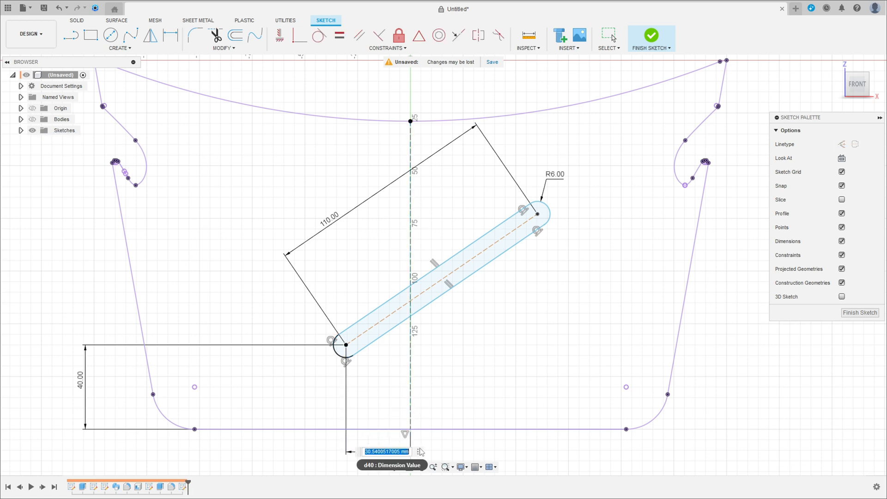
pyautogui.press('Return')
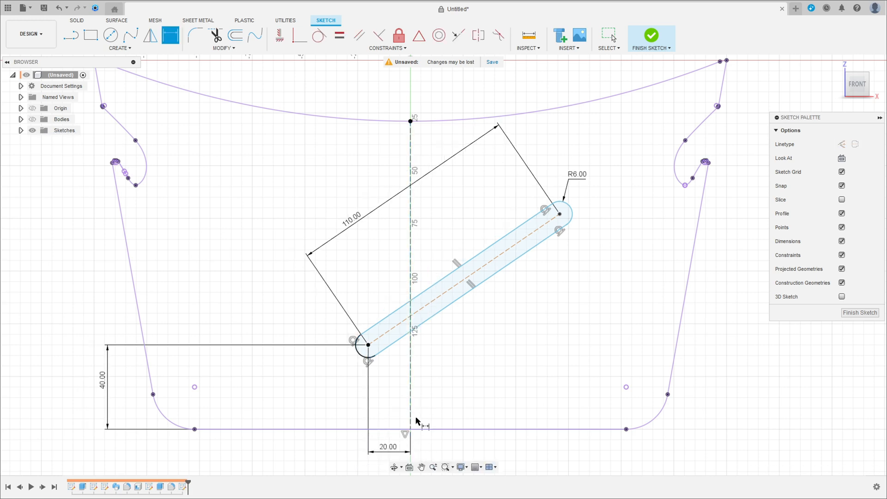
# Step: Dimension the angle between the slot's centerline and the bottom edge to 45 degrees
pyautogui.click(427, 305)
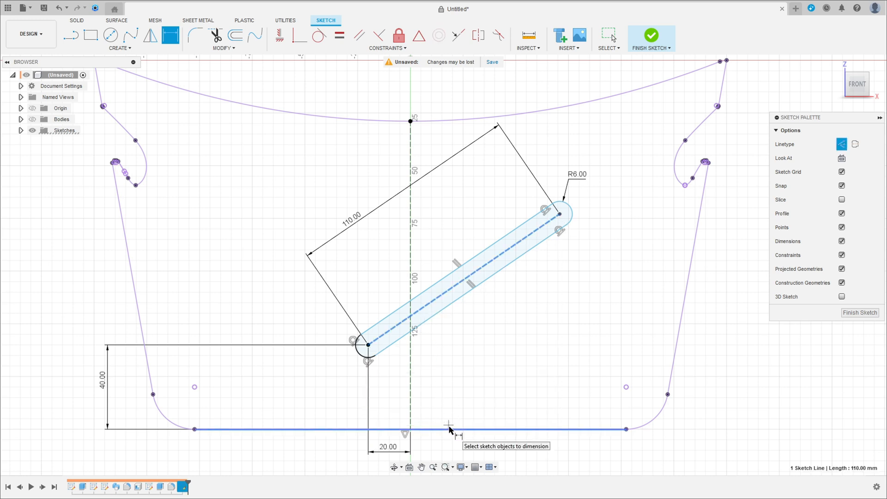
pyautogui.click(452, 428)
pyautogui.click(469, 363)
pyautogui.write('45')
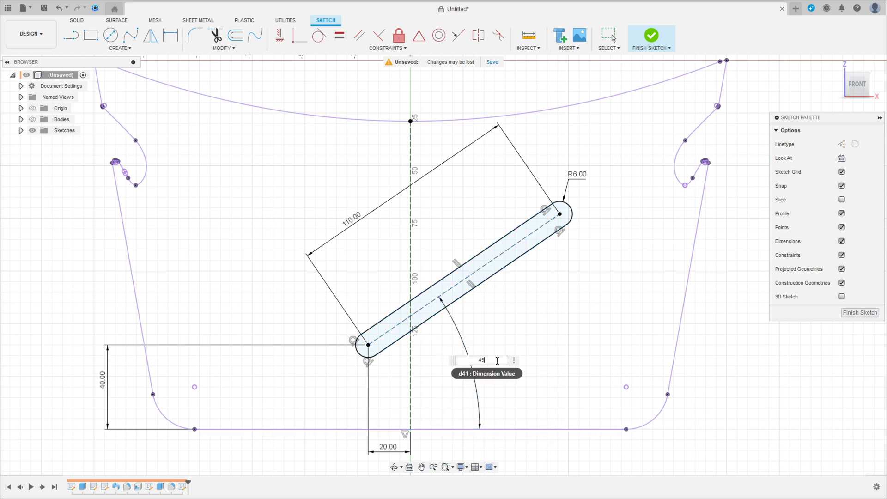
pyautogui.press('Return')
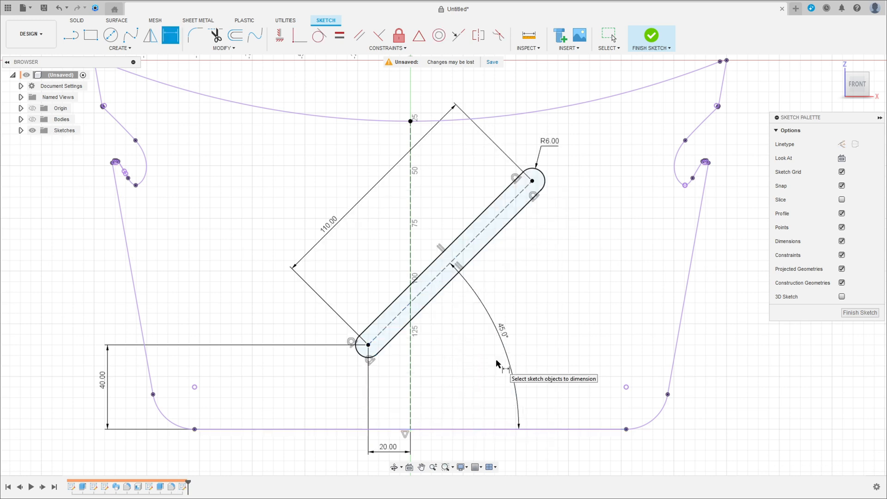
# Step: Set the slot's lower center height above the bottom edge to 20 mm and finish the sketch
pyautogui.doubleClick(101, 384)
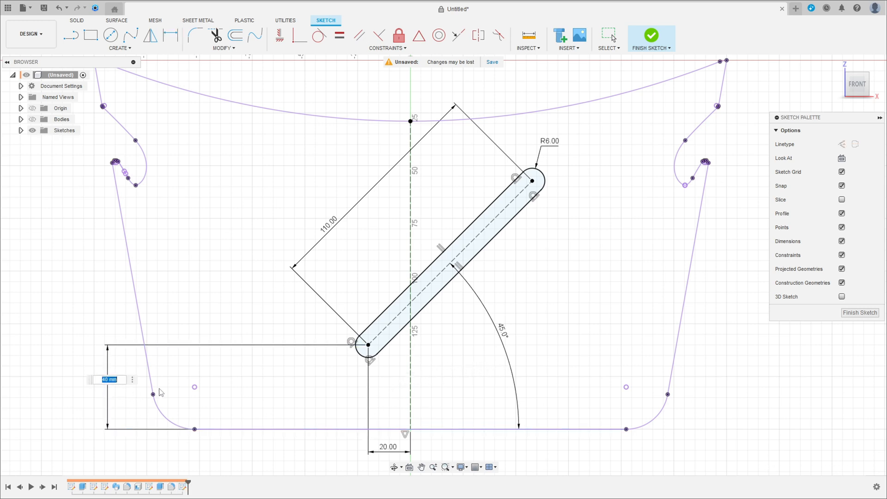
pyautogui.write('20')
pyautogui.press('Return')
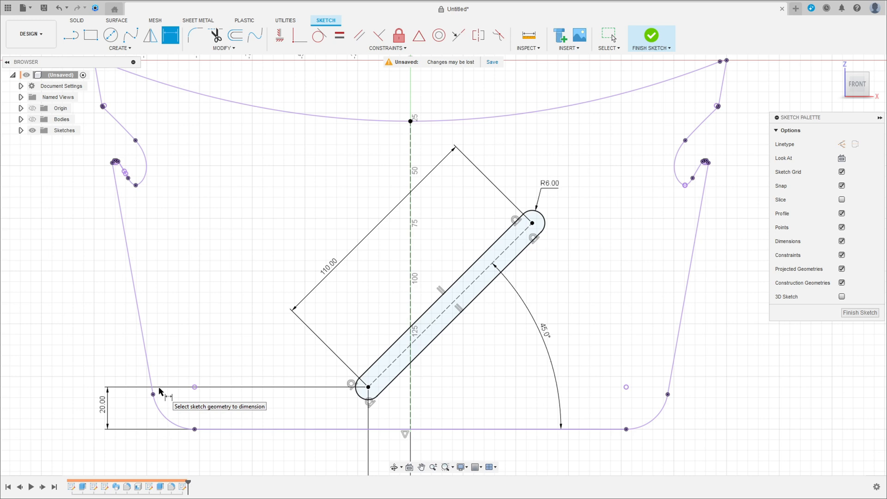
pyautogui.click(652, 39)
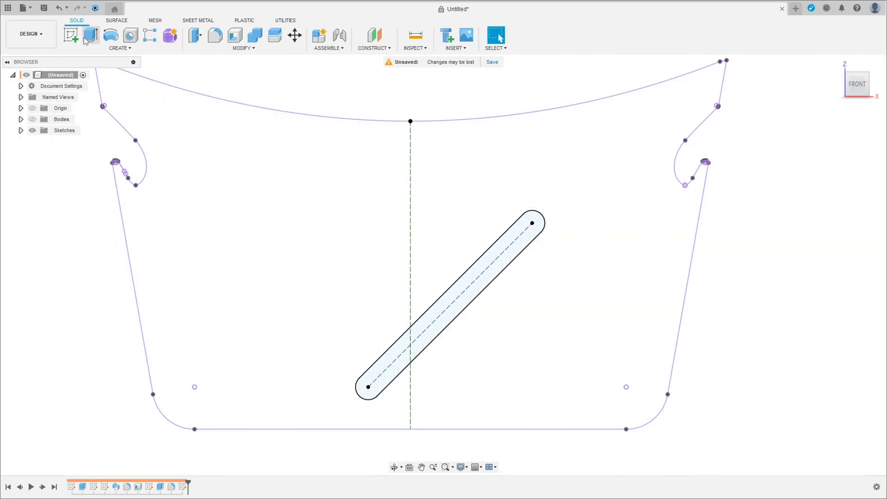
# Step: Show the container body and cut the slot profile through its front wall with a one-sided Extrude using extent type All
pyautogui.click(85, 41)
pyautogui.click(32, 119)
pyautogui.scroll(-3, 152, 164)
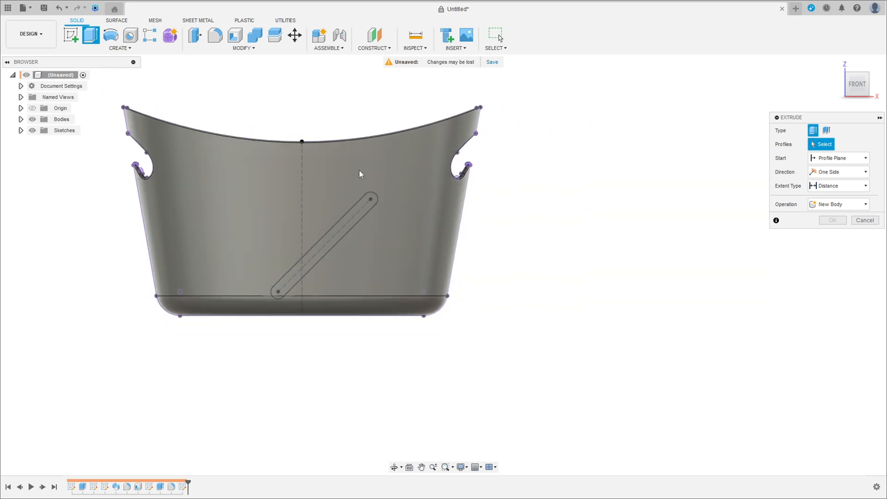
pyautogui.click(331, 239)
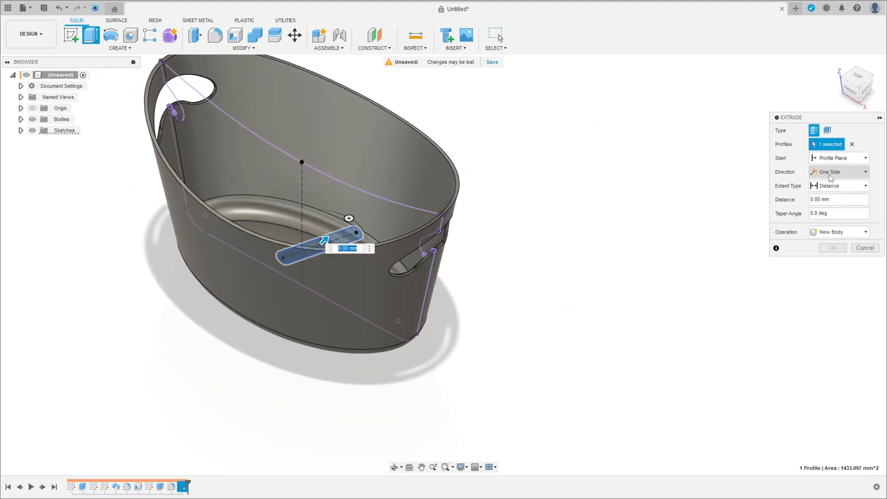
pyautogui.click(834, 186)
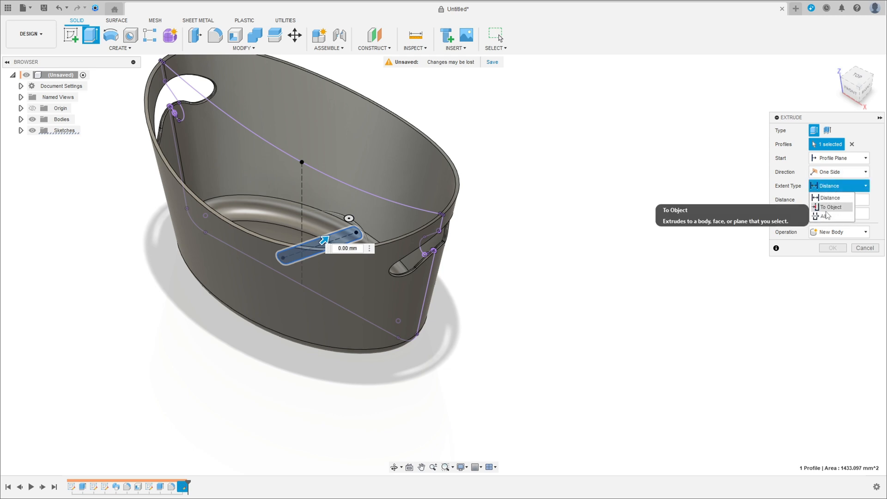
pyautogui.click(826, 216)
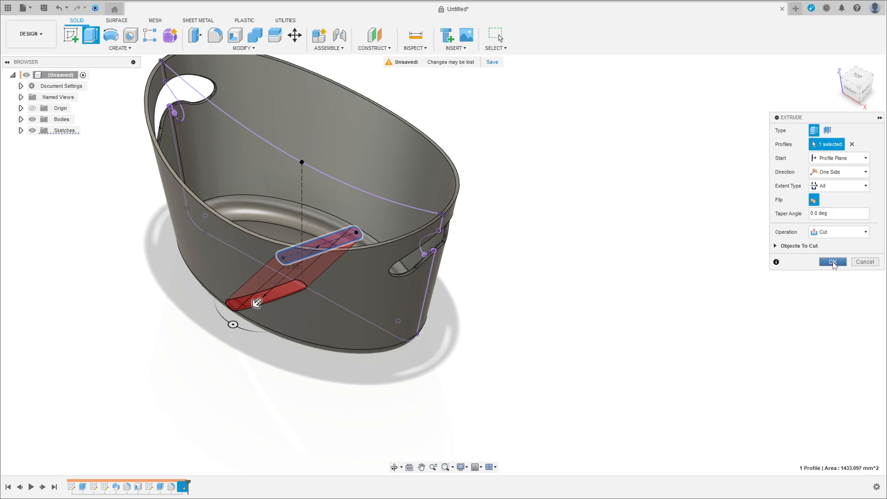
pyautogui.click(833, 262)
# Step: Create a full circular pattern of the slot cut feature around the vertical Z axis with a quantity of 20
pyautogui.keyDown('shift'); pyautogui.moveTo(505, 218); pyautogui.dragTo(536, 197, button='middle'); pyautogui.keyUp('shift')
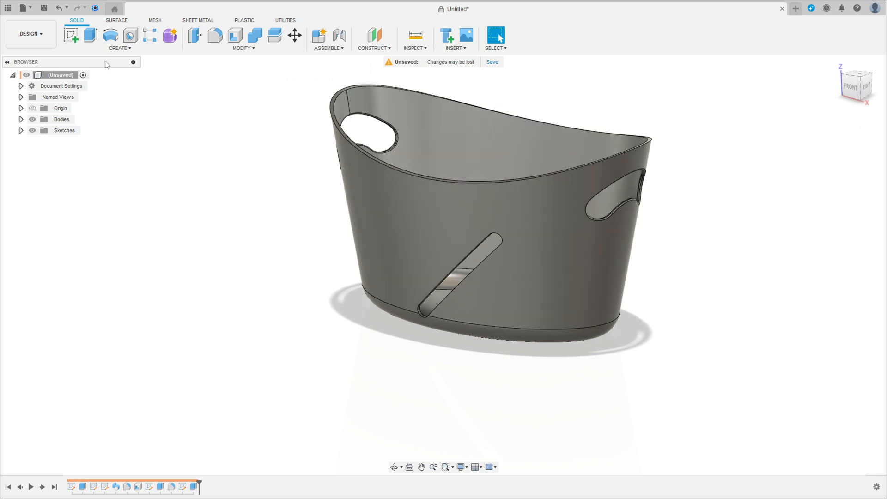
pyautogui.click(120, 48)
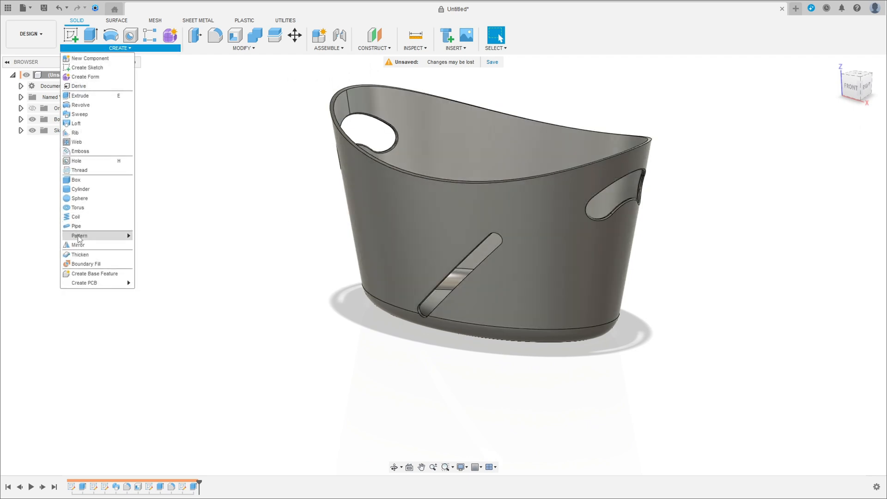
pyautogui.moveTo(79, 236)
pyautogui.click(162, 244)
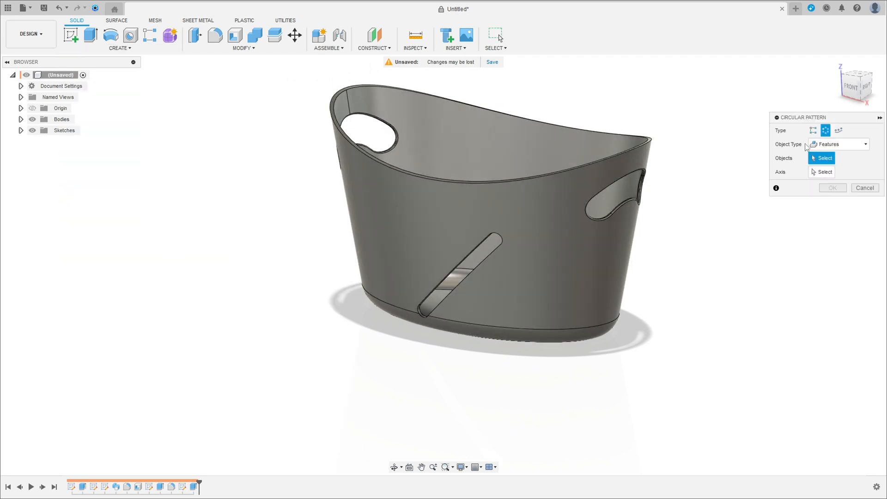
pyautogui.click(810, 144)
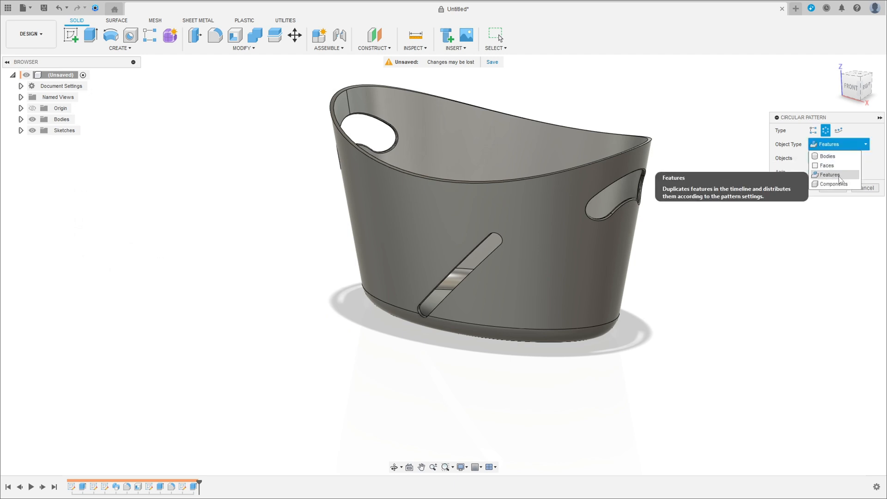
pyautogui.click(831, 175)
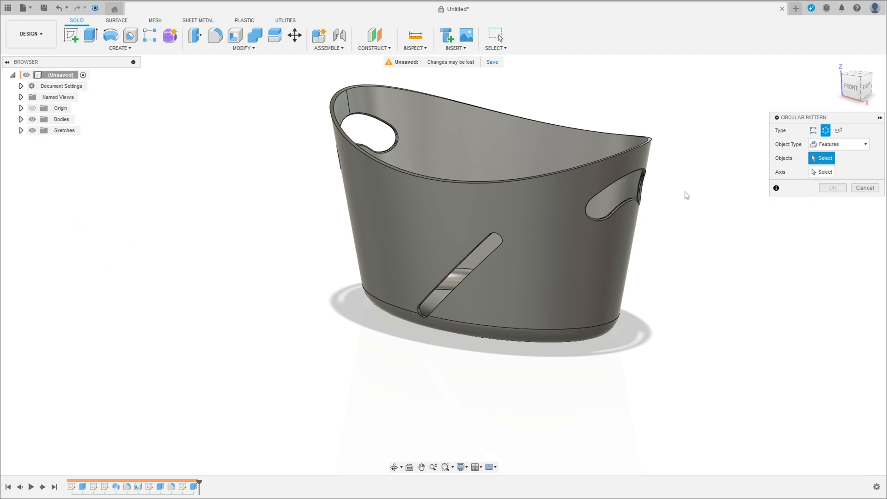
pyautogui.click(193, 487)
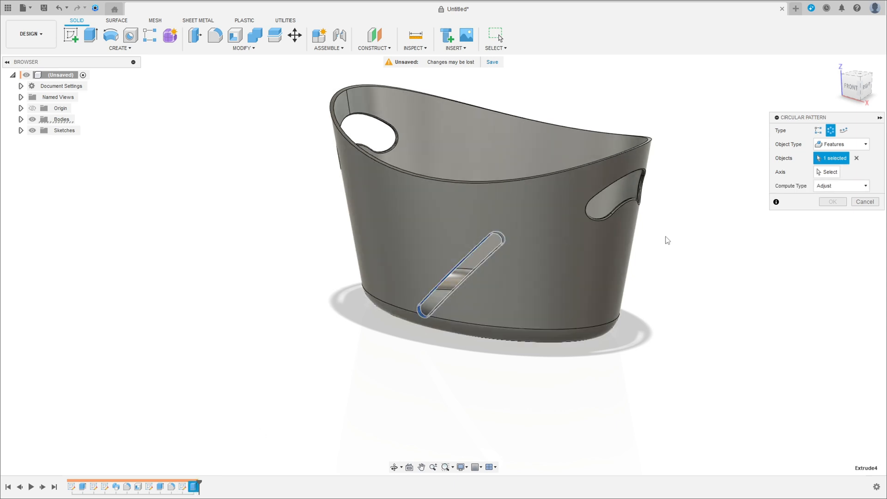
pyautogui.click(825, 172)
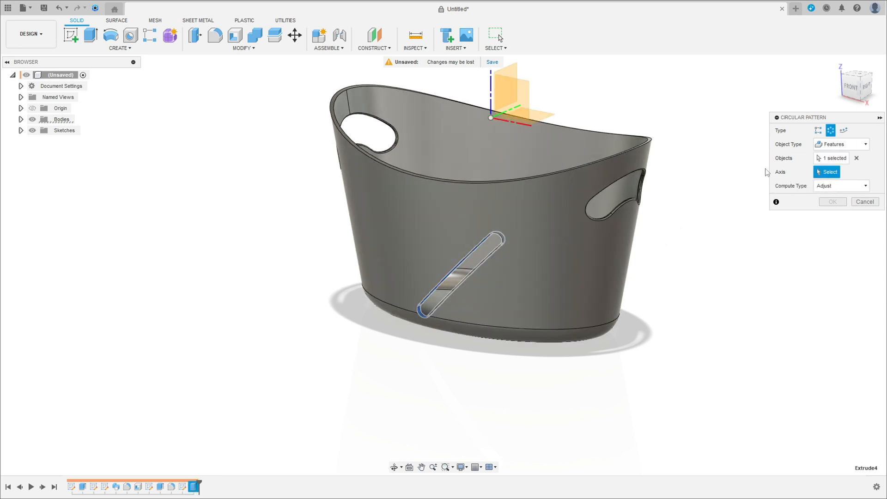
pyautogui.click(491, 85)
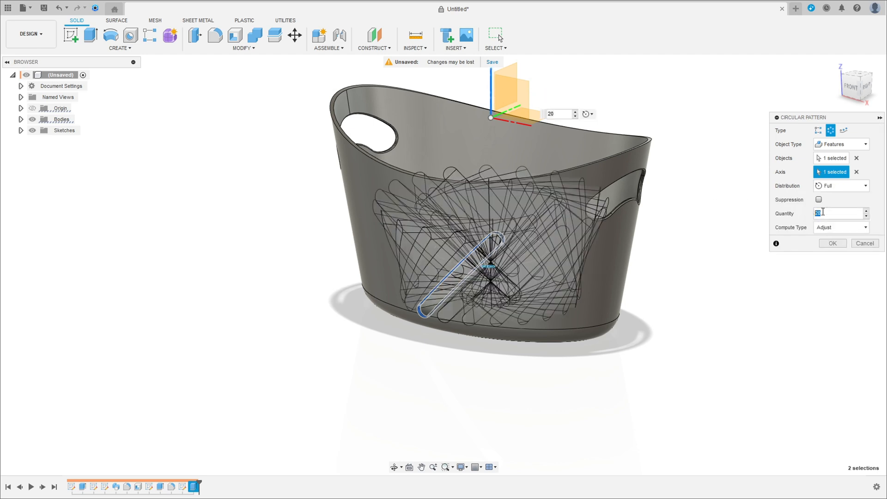
pyautogui.click(833, 244)
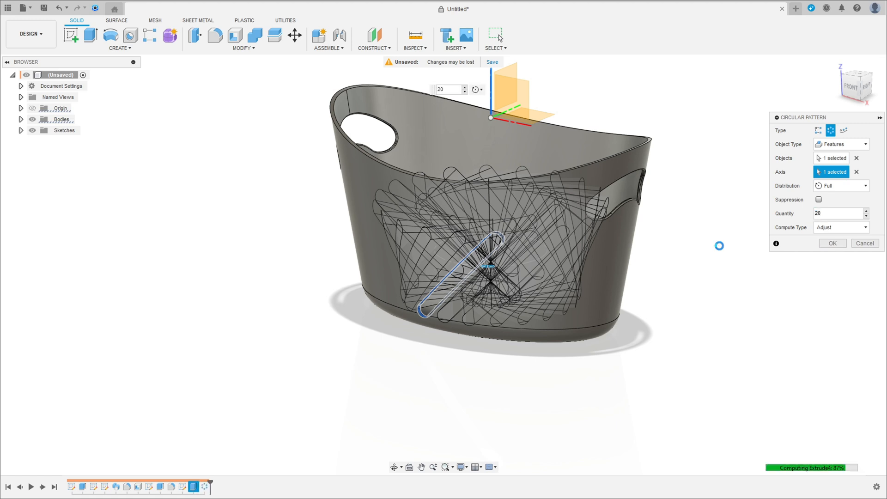
# Step: Add a solid circular pipe with a 7 mm section size along the container's top rim edge, joined to the body
pyautogui.keyDown('shift'); pyautogui.moveTo(706, 273); pyautogui.dragTo(657, 295, button='middle'); pyautogui.keyUp('shift')
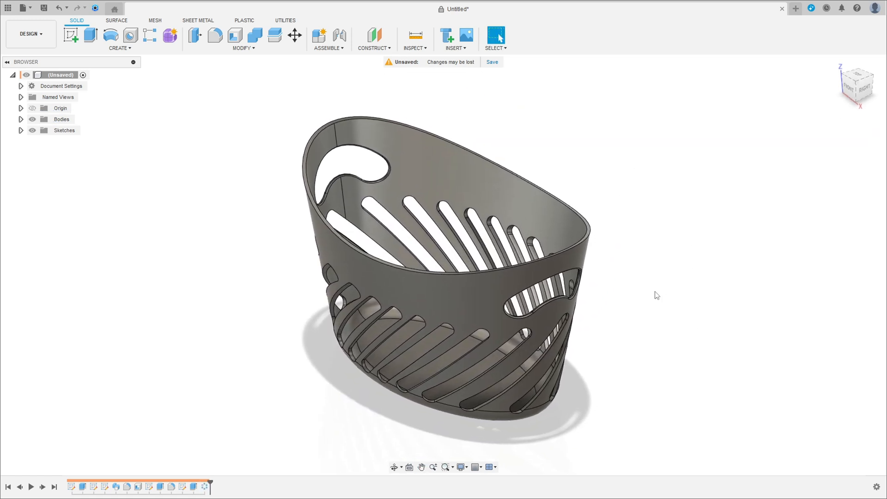
pyautogui.click(119, 48)
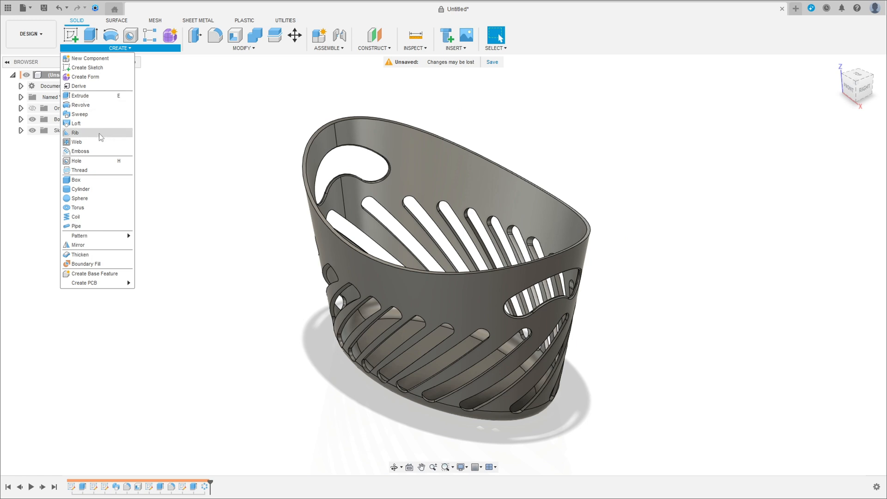
pyautogui.click(77, 226)
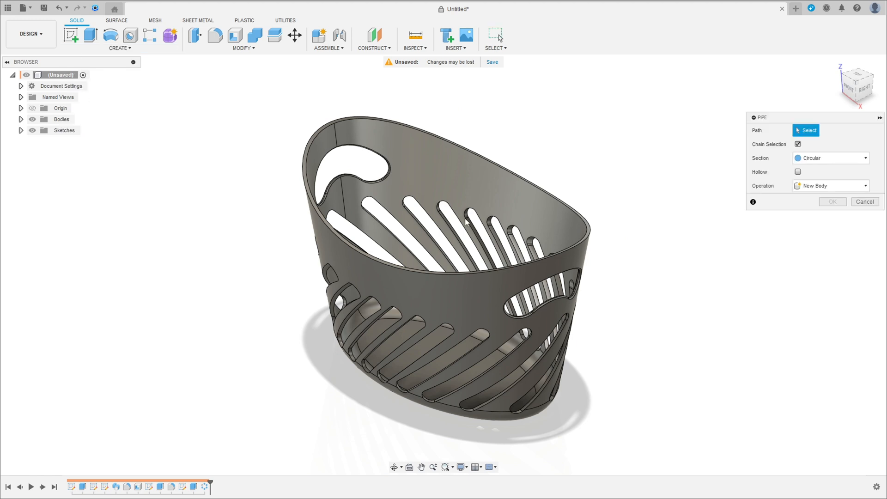
pyautogui.scroll(5, 222, 254)
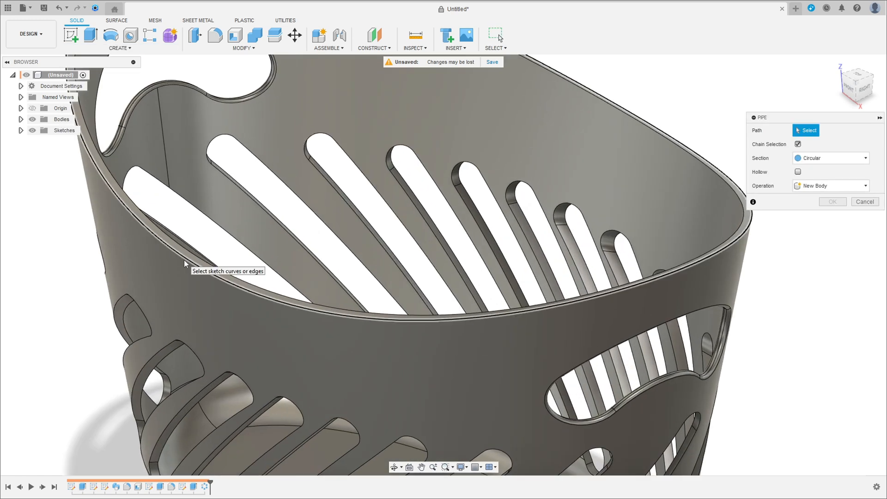
pyautogui.click(550, 294)
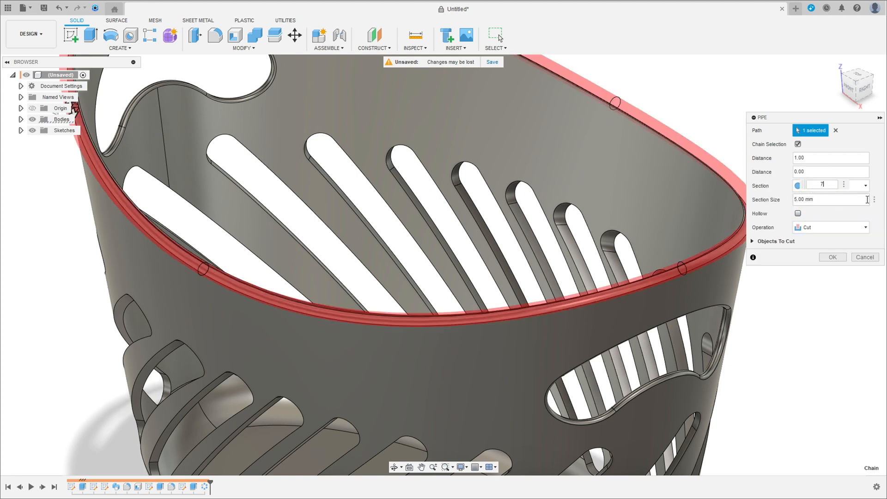
pyautogui.press('Return')
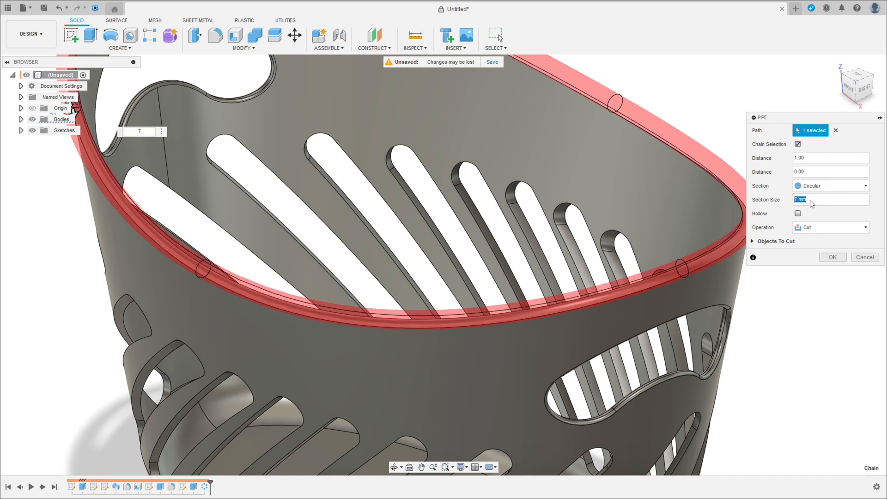
pyautogui.click(819, 228)
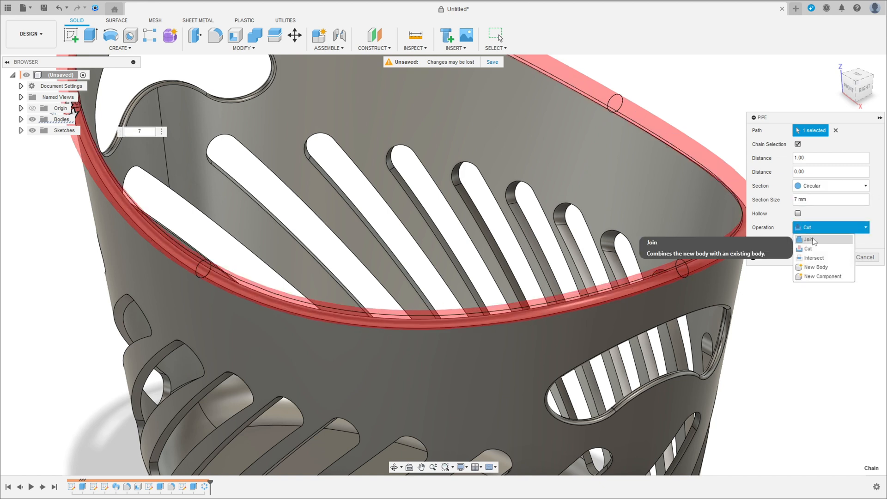
pyautogui.click(816, 240)
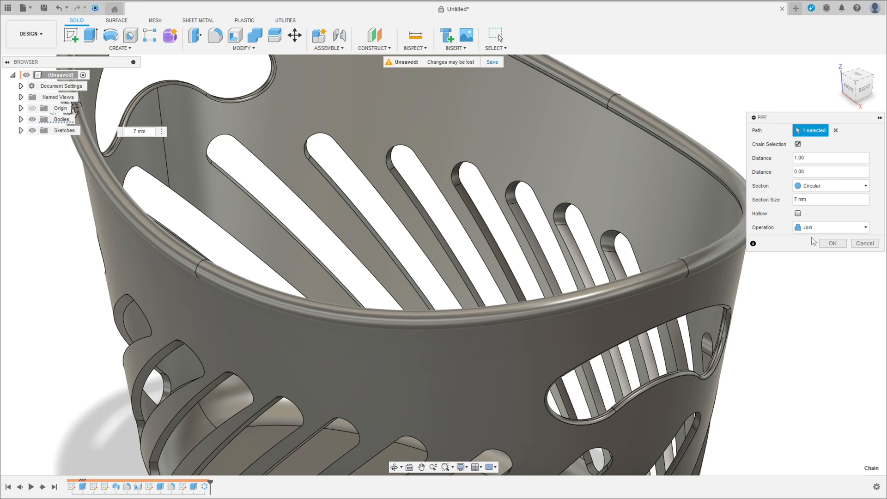
pyautogui.click(833, 243)
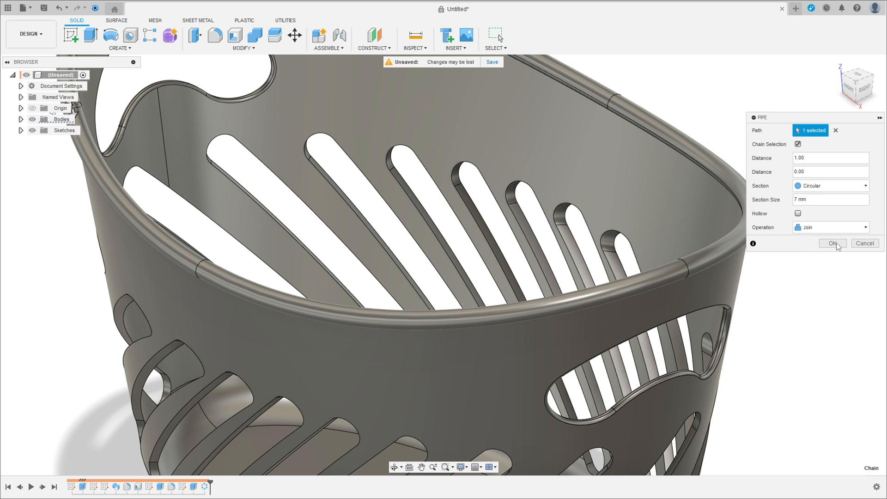
pyautogui.scroll(-5, 802, 268)
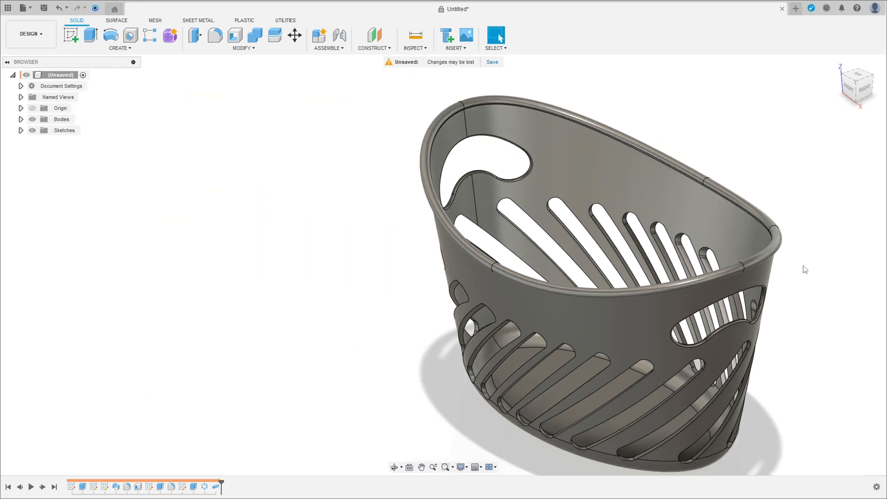
pyautogui.keyDown('shift'); pyautogui.moveTo(802, 268); pyautogui.dragTo(647, 175, button='middle'); pyautogui.keyUp('shift')
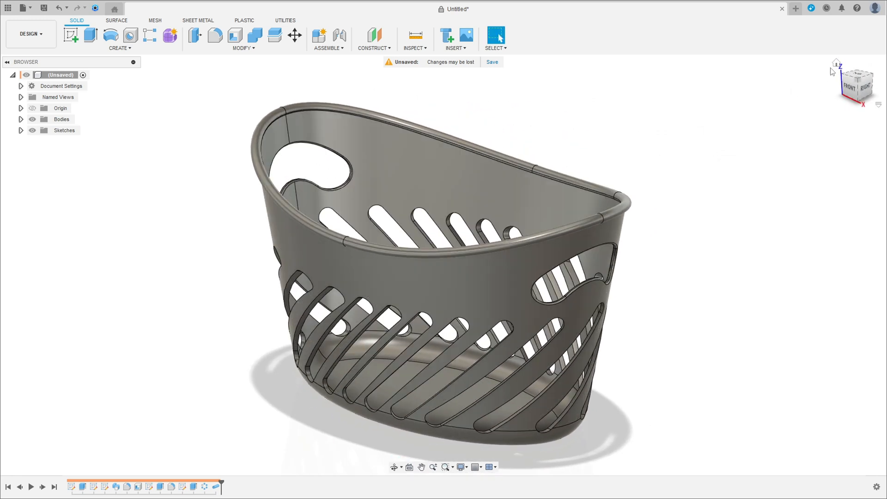